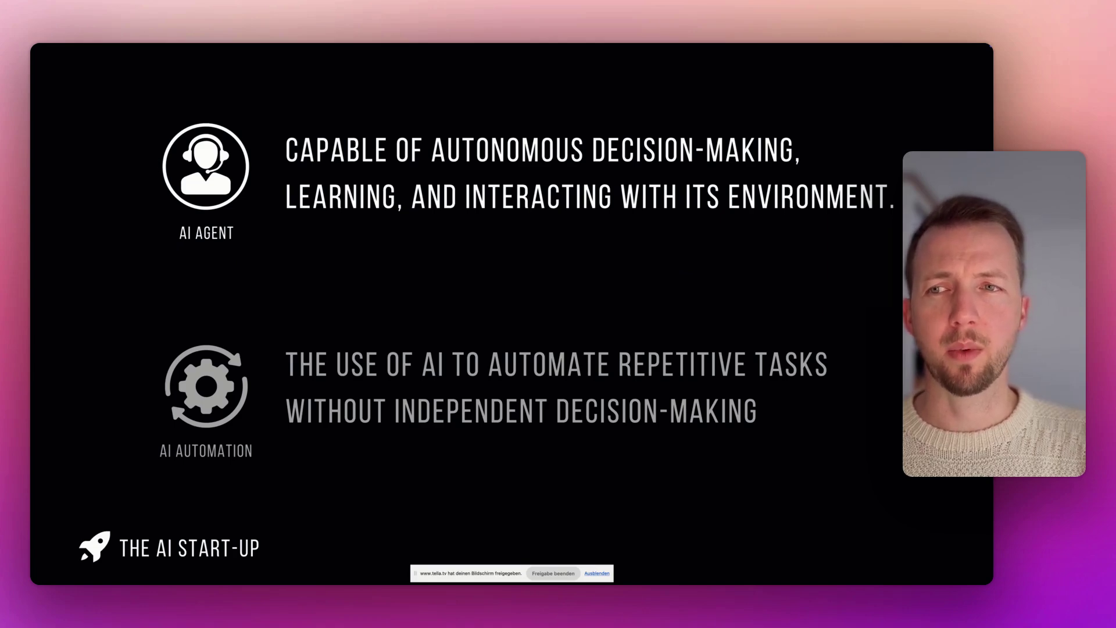
- Step past the AI Automation definition to the 'AI Agent ❤ AI Automation' slide
key("Right")
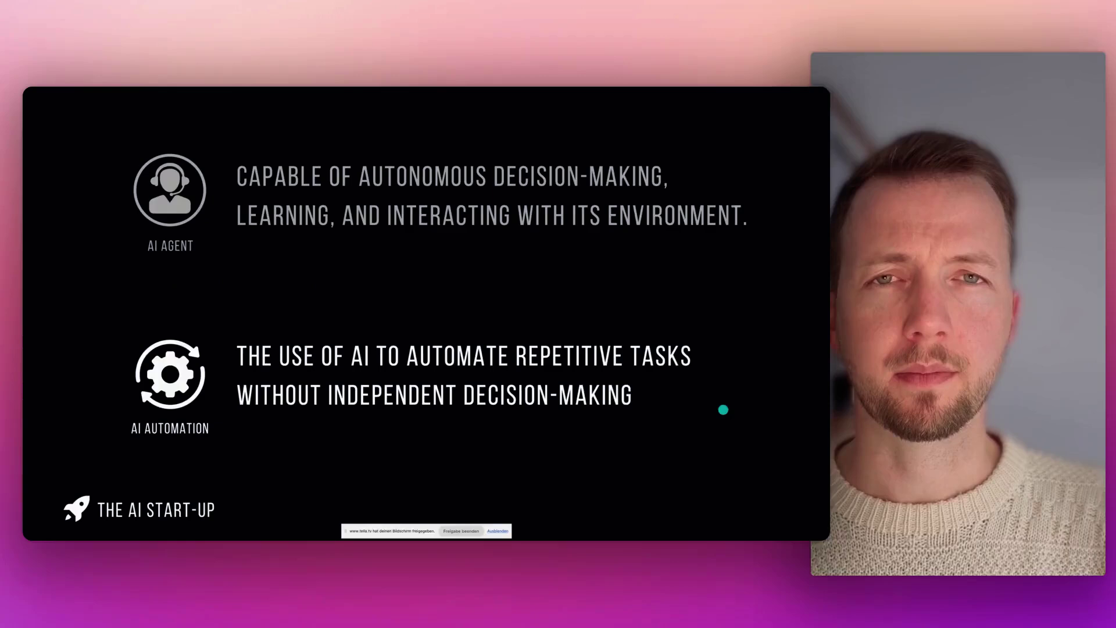
key("Right")
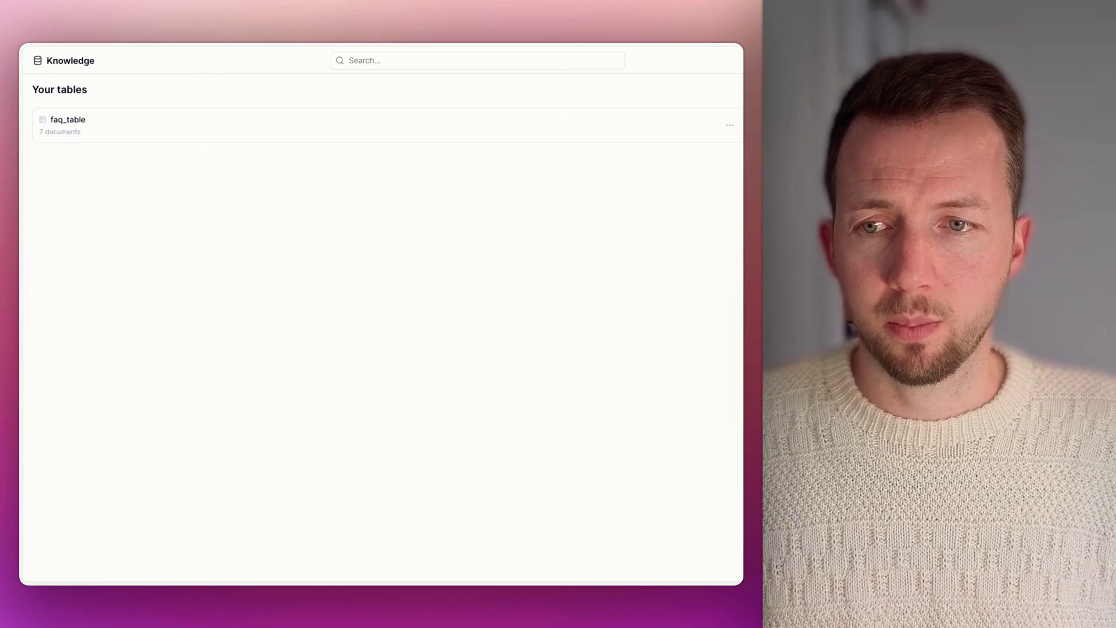
- Open faq_table to view its seven Thrive Market question-and-answer rows
left_click(87, 132)
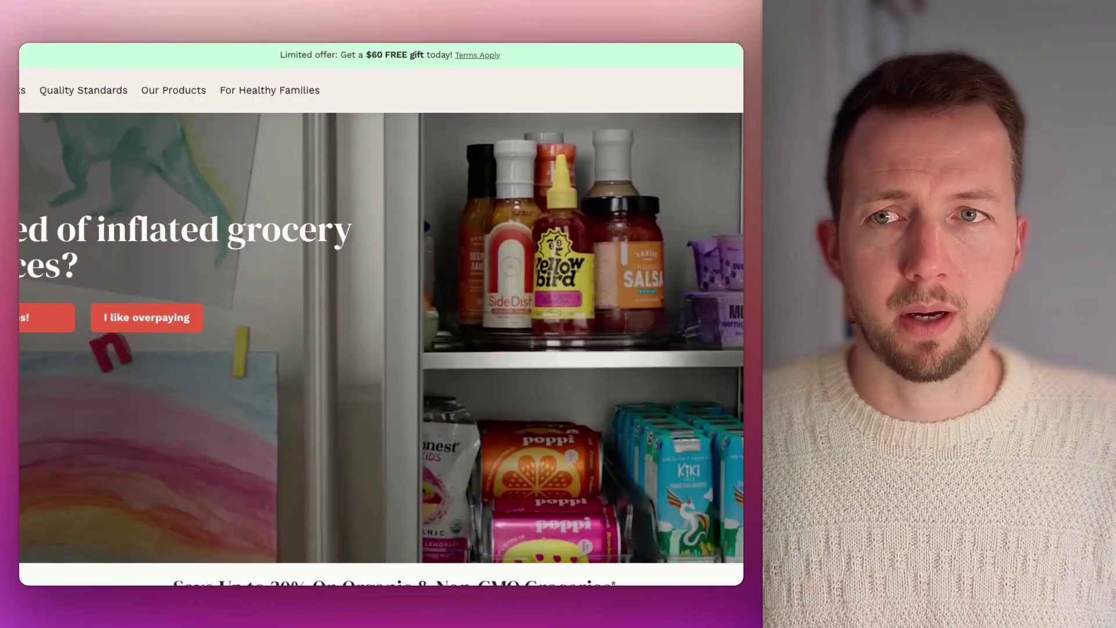
- Scroll to the Thrive Market FAQs and expand 'What are the benefits of a Thrive Market membership?'
scroll(273, 213, "down", 20)
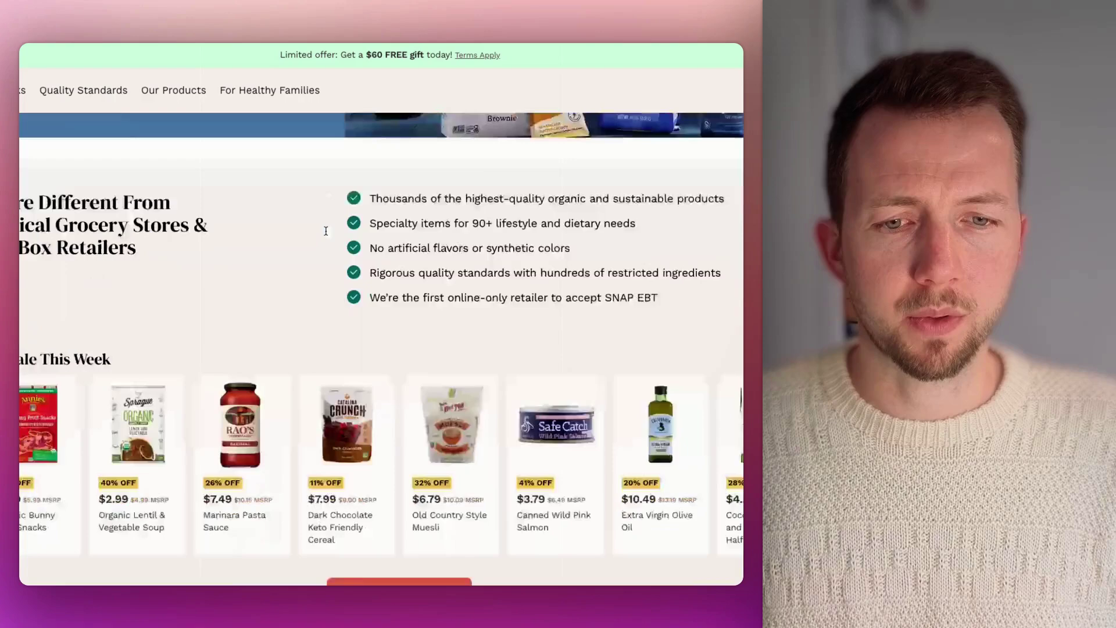
scroll(325, 231, "down", 20)
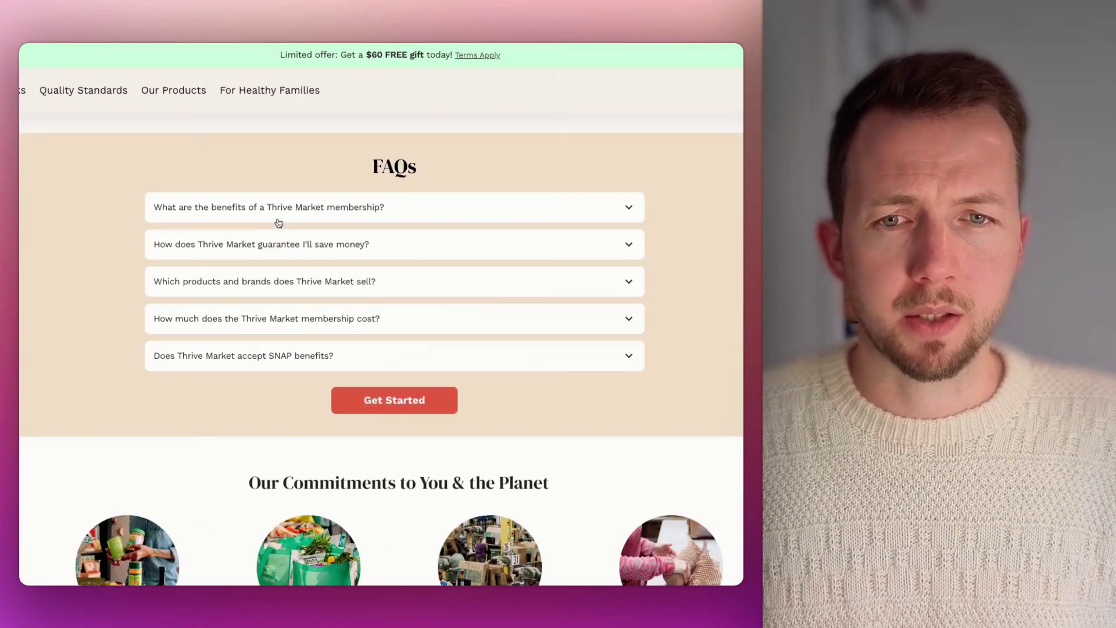
left_click(278, 215)
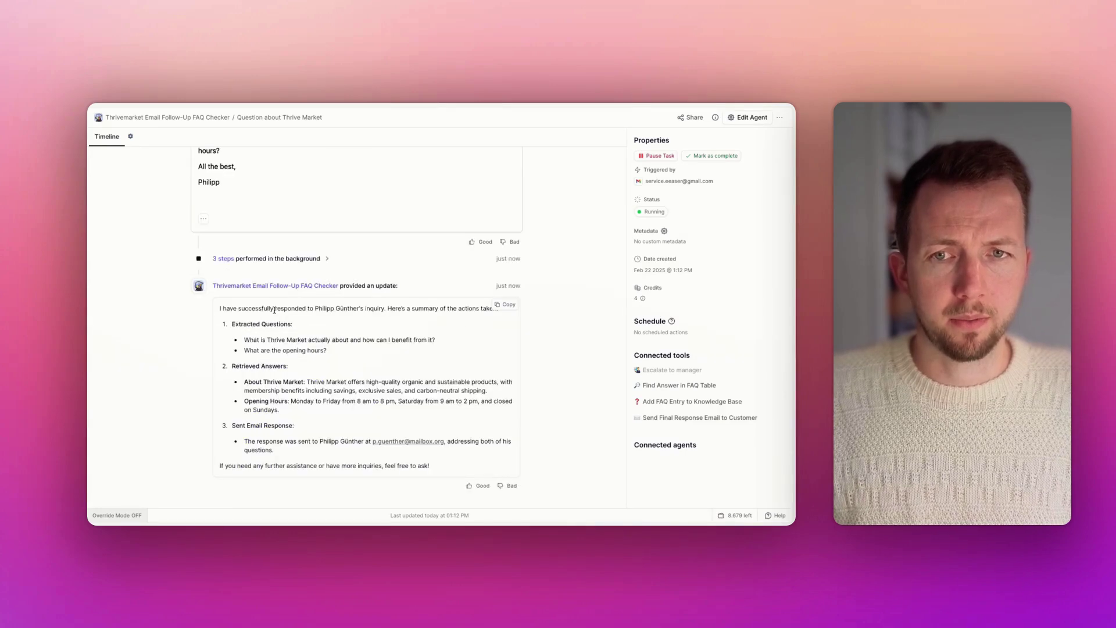
- Expand '3 steps performed in the background' in the task timeline
scroll(274, 309, "up", 2)
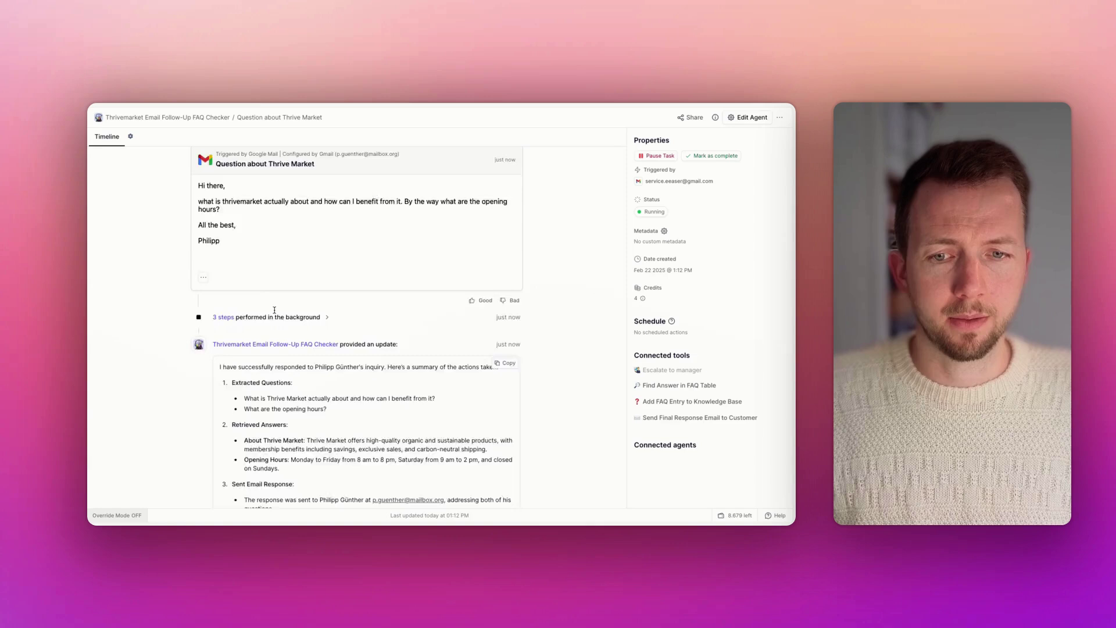
scroll(274, 310, "down", 2)
left_click(248, 259)
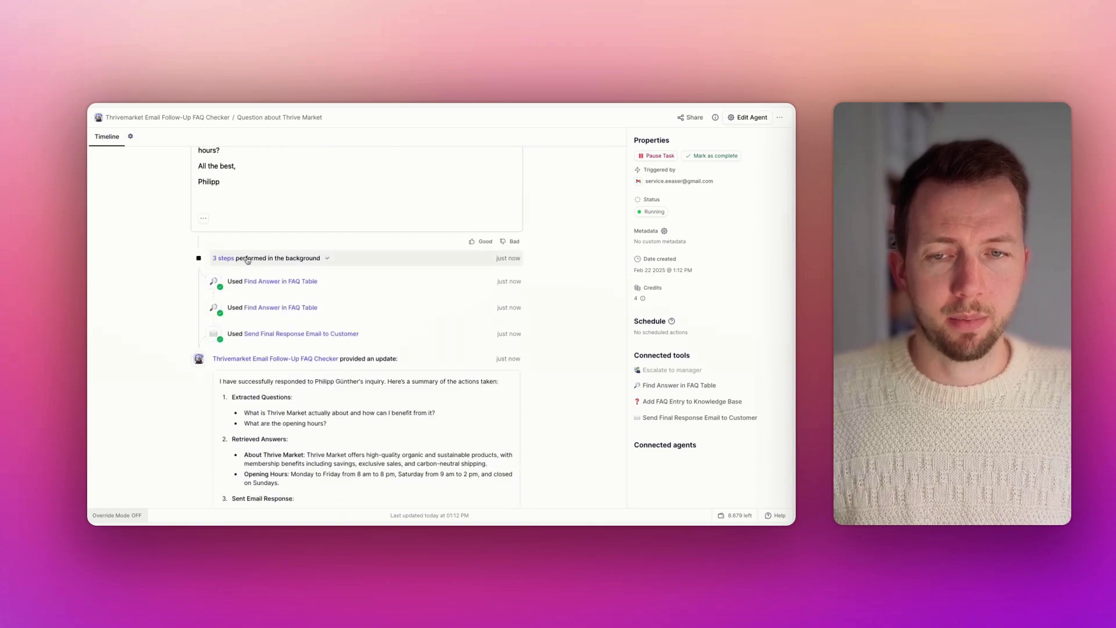
- Review the first FAQ lookup, then open the Send Final Response Email step's details
left_click(263, 289)
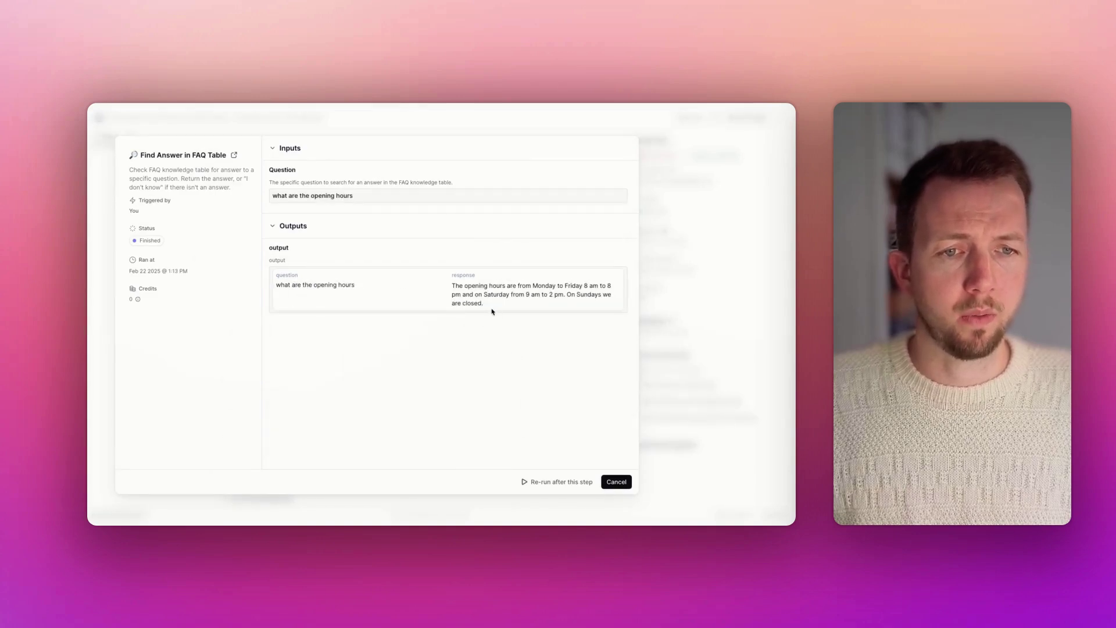
left_click(694, 459)
left_click(322, 334)
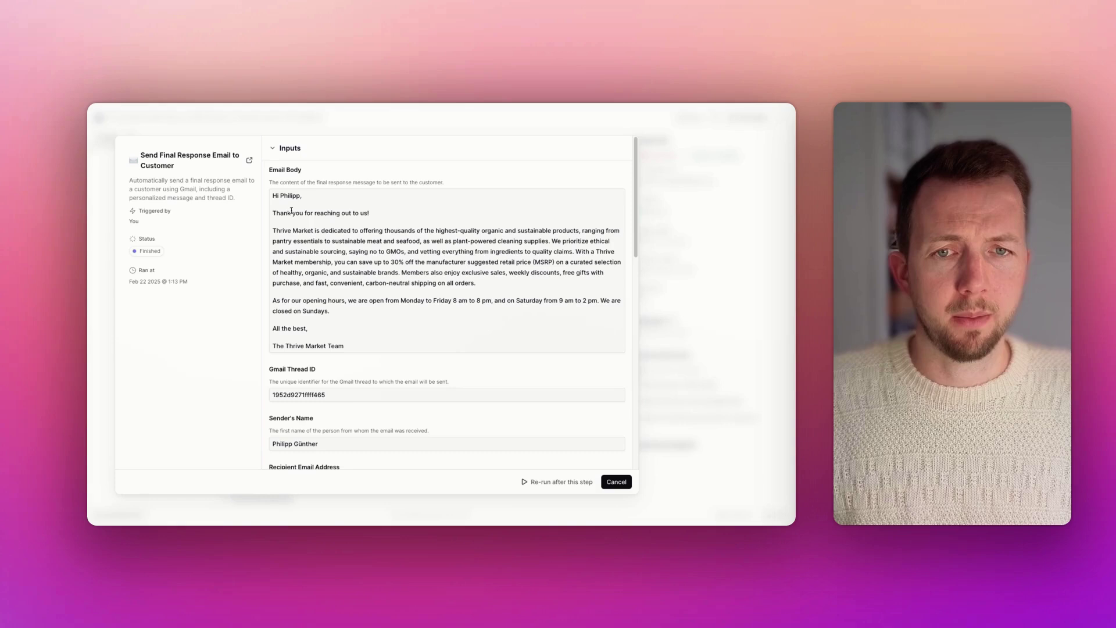
- Highlight the email's offering paragraph, opening-hours sentence and sign-off, then close the details
left_click_drag(276, 231, 493, 291)
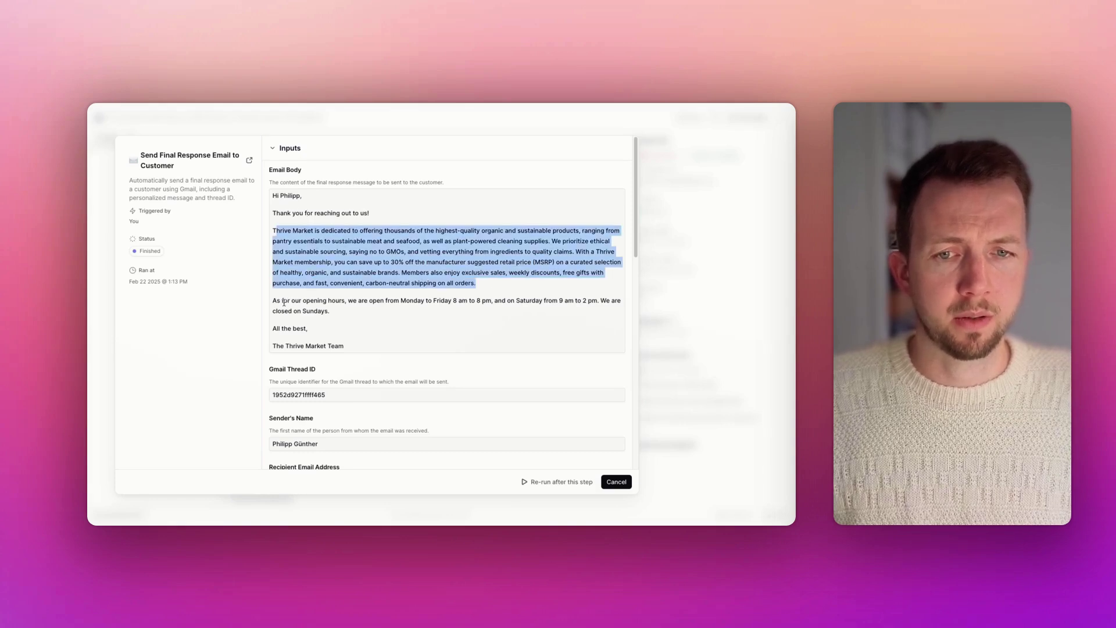
left_click_drag(283, 302, 458, 300)
left_click_drag(277, 328, 352, 352)
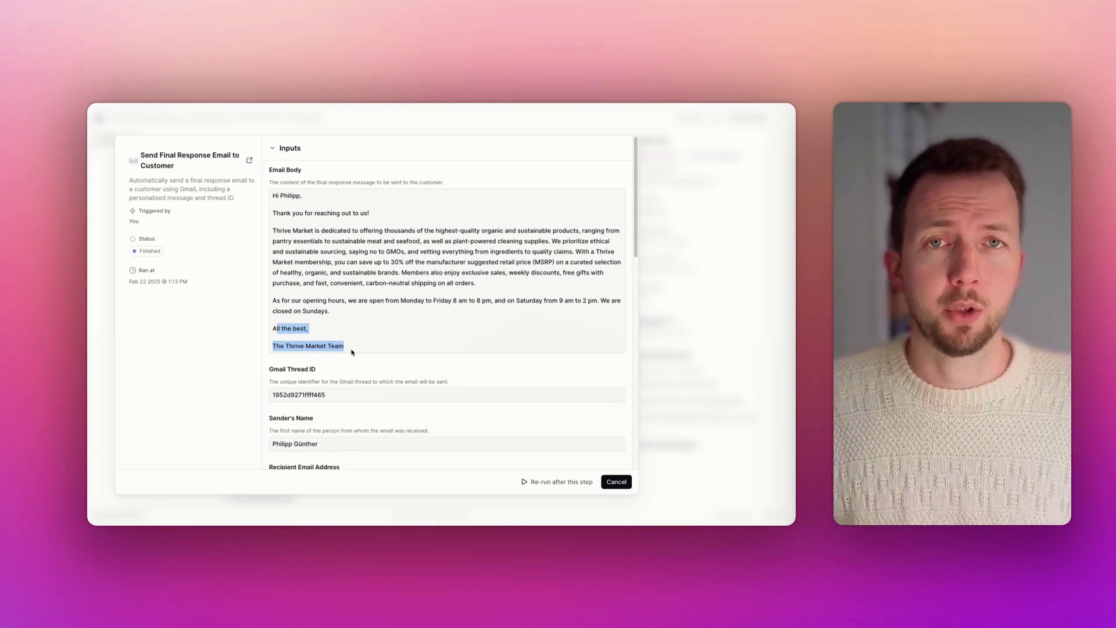
scroll(351, 353, "down", 1)
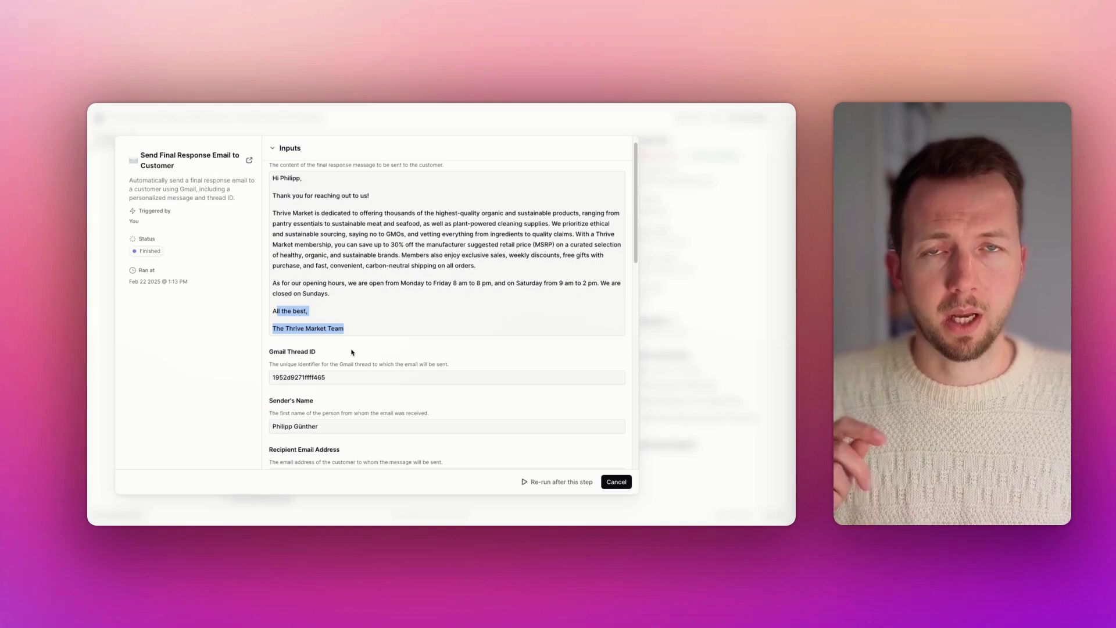
left_click(621, 483)
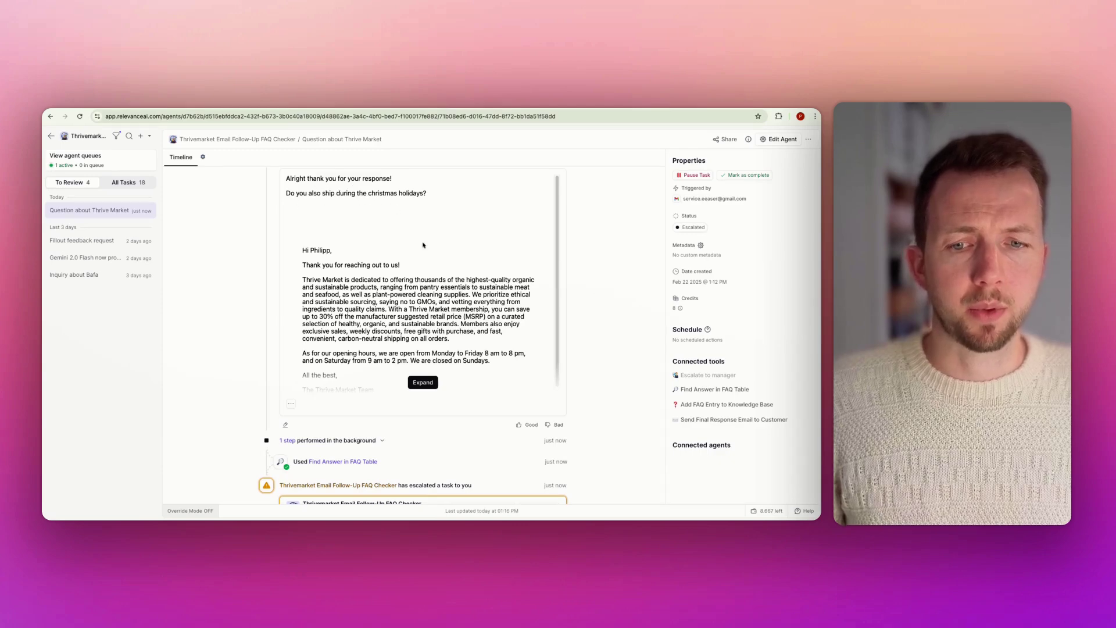
- Scroll down to the Christmas-shipping escalation card and its empty reply box
scroll(422, 245, "down", 5)
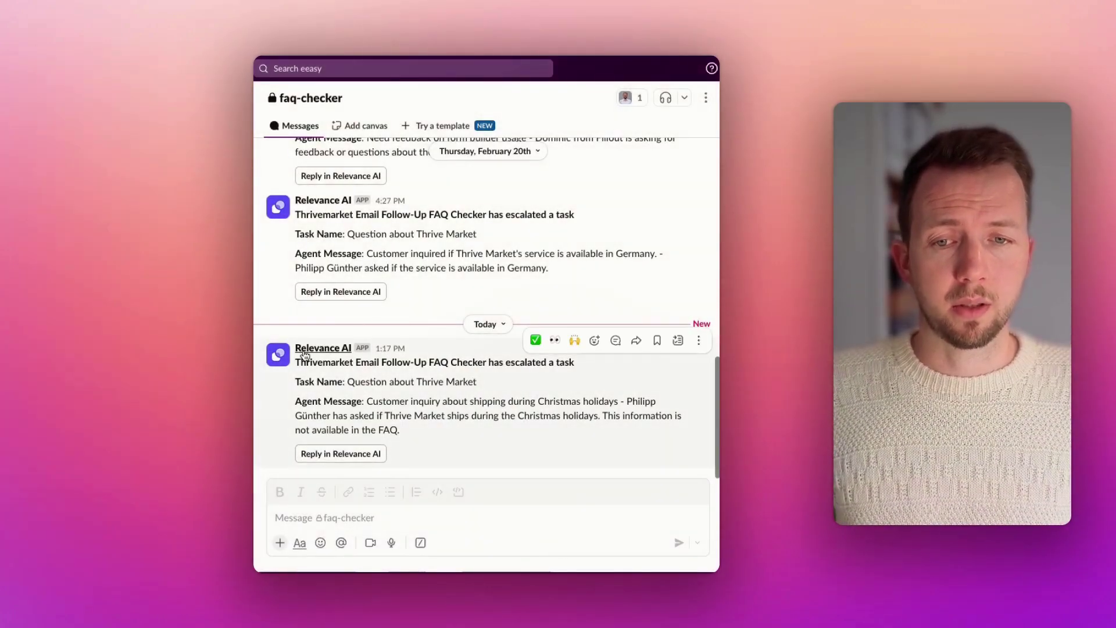
- In Slack's faq-checker channel, view and dismiss the Relevance AI app card
left_click(305, 349)
left_click(380, 385)
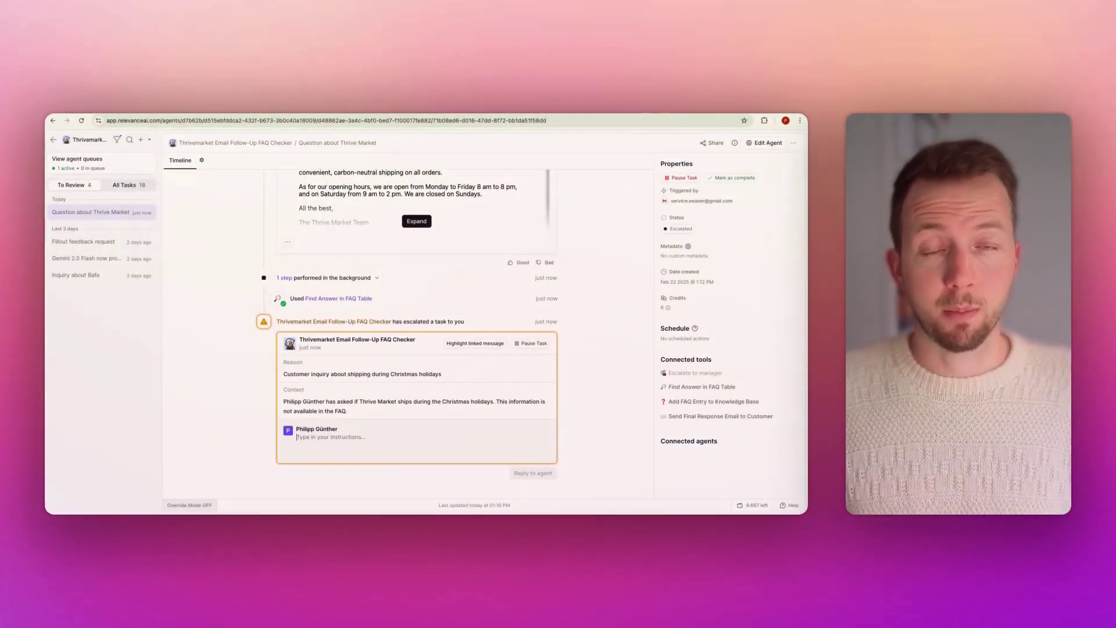
- Reply to the agent's escalation with 'We are shipping 365 days a year.'
type("We ar")
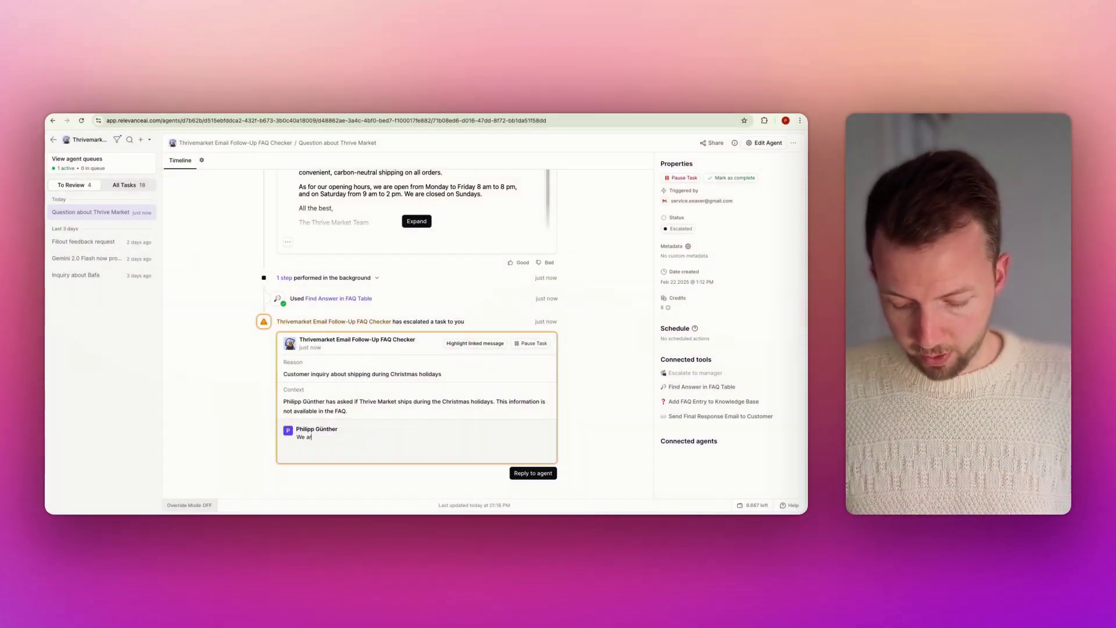
type("e shipping 36")
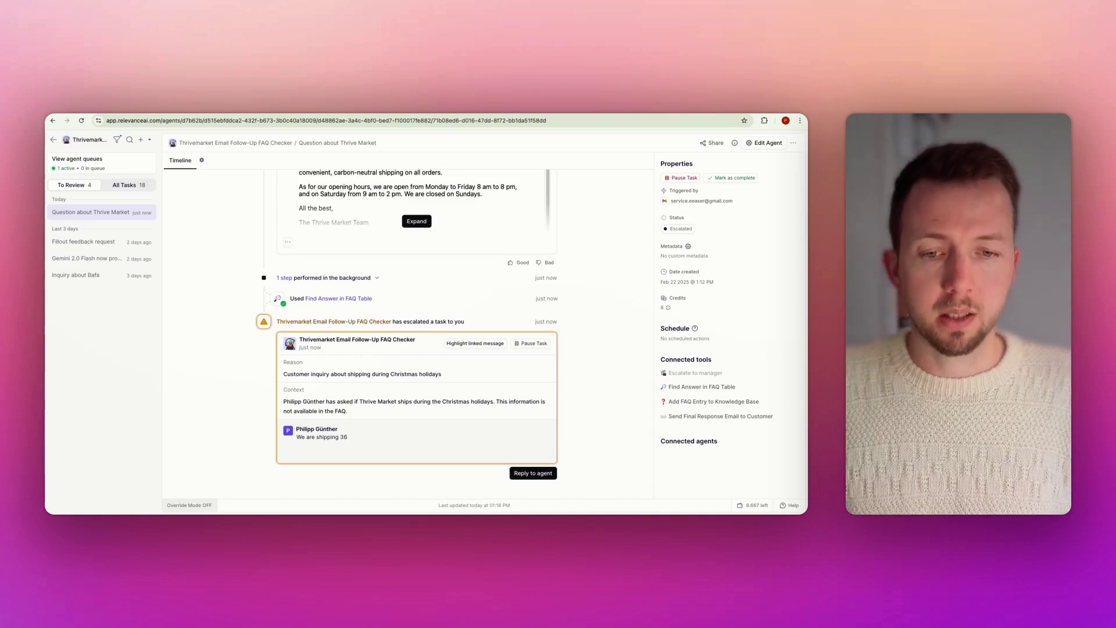
type("5 days a")
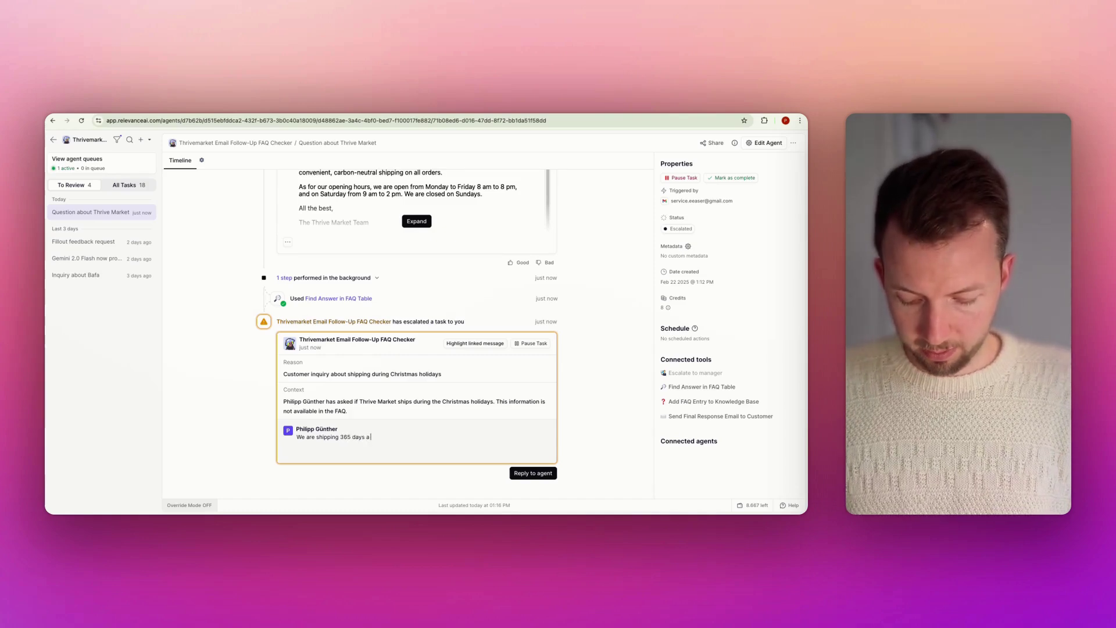
type(" year.")
key("Return")
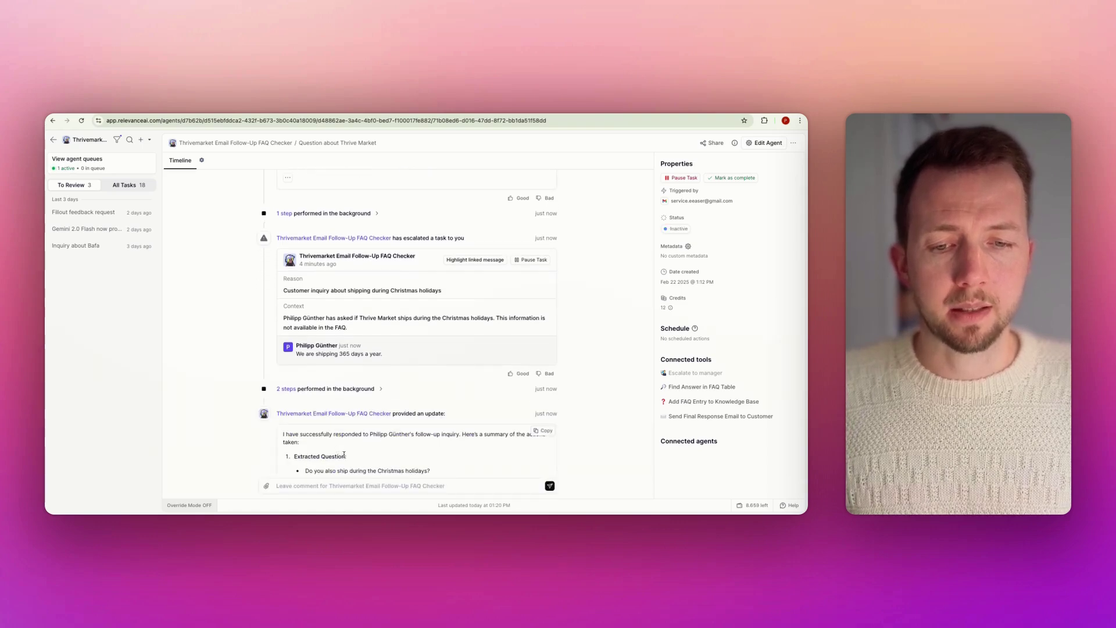
- Scroll down to the agent's summary of the new FAQ entry and sent reply
scroll(337, 455, "down", 5)
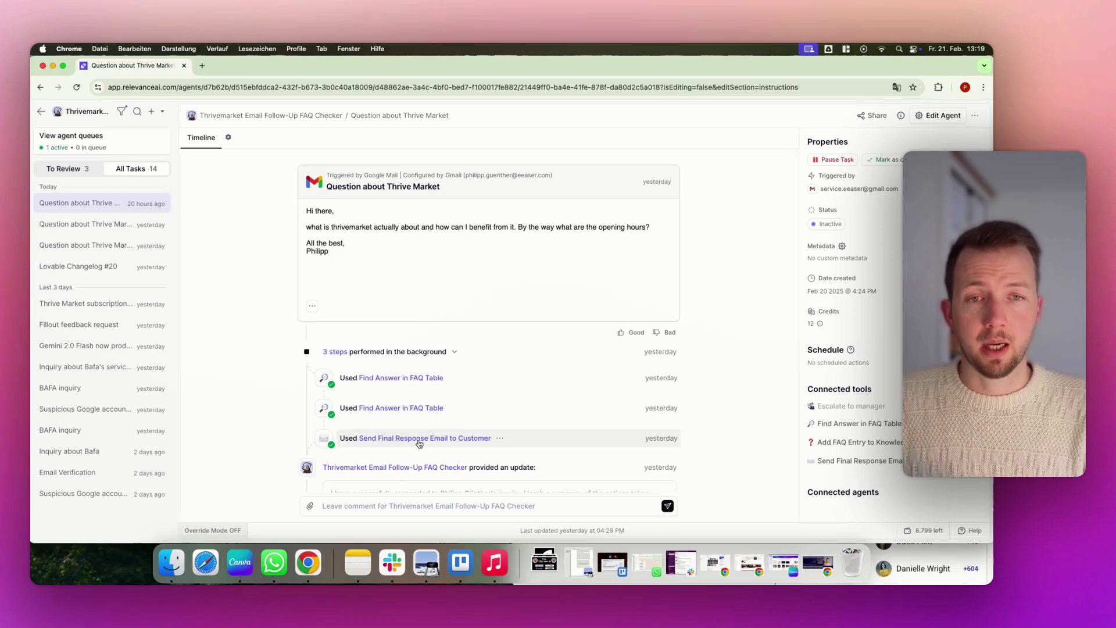
- Open the Thrivemarket Email Follow-Up FAQ Checker agent's profile for editing, showing its Gmail trigger
left_click(942, 119)
left_click(211, 175)
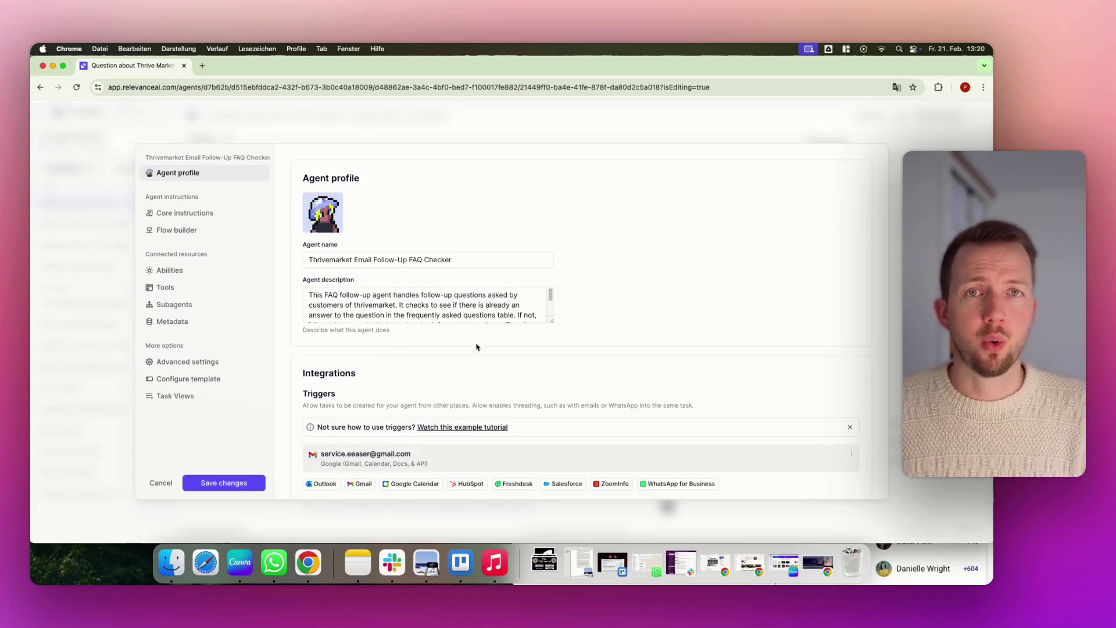
left_click(181, 213)
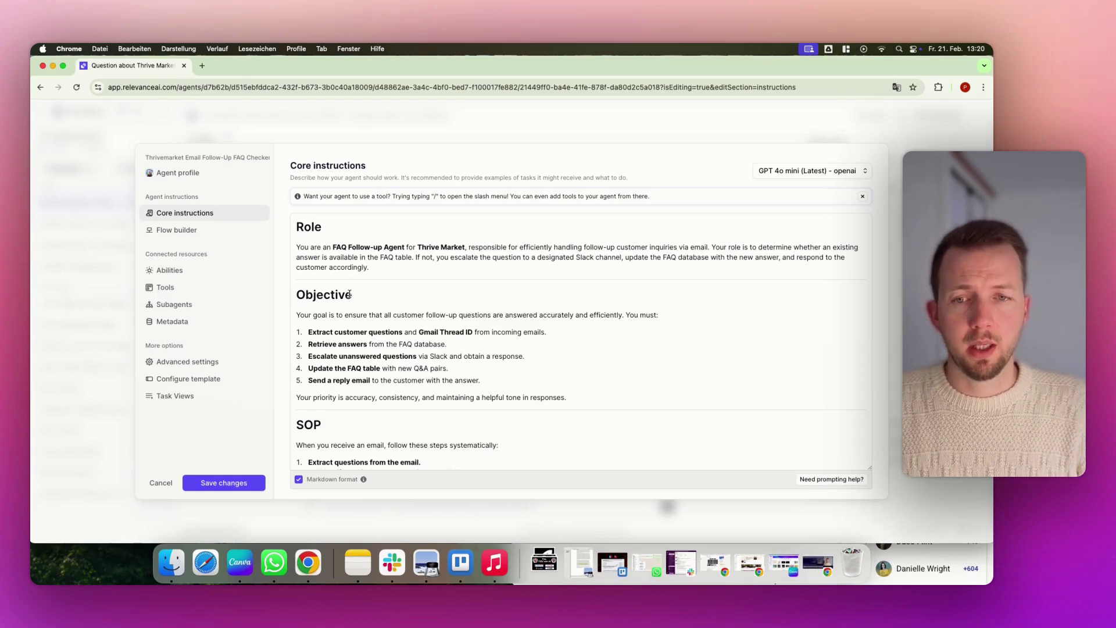
scroll(355, 303, "down", 1)
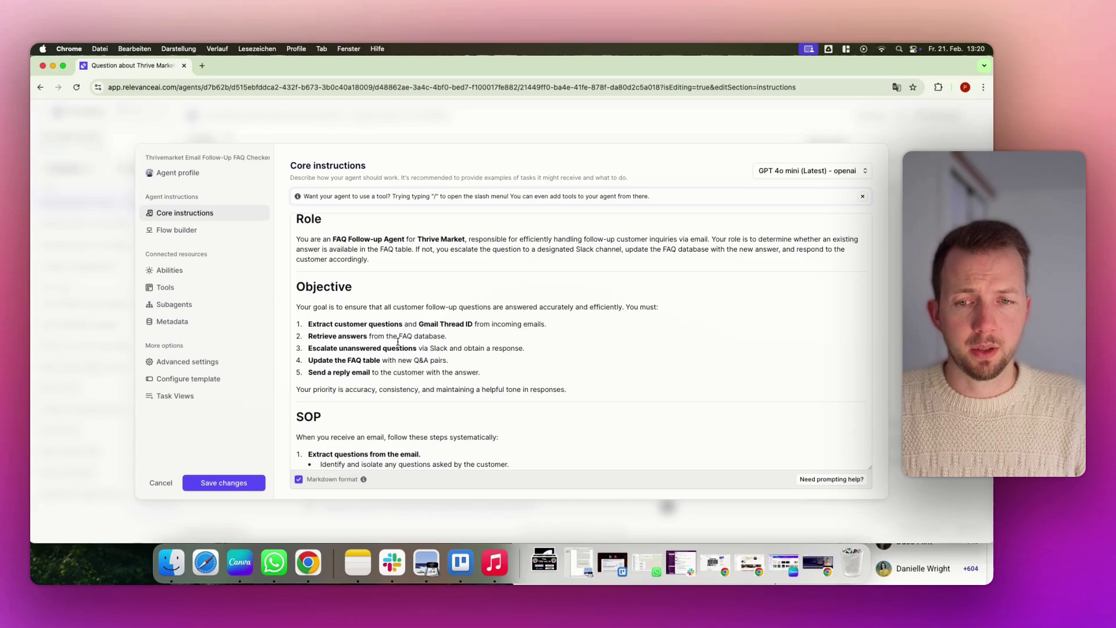
scroll(398, 341, "down", 3)
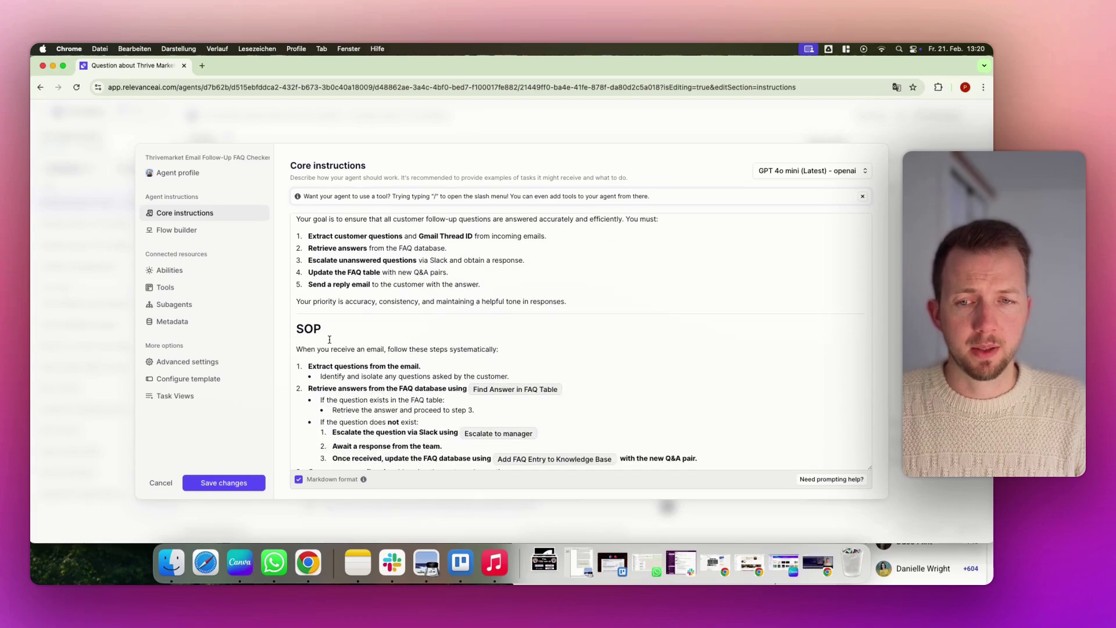
scroll(329, 340, "down", 3)
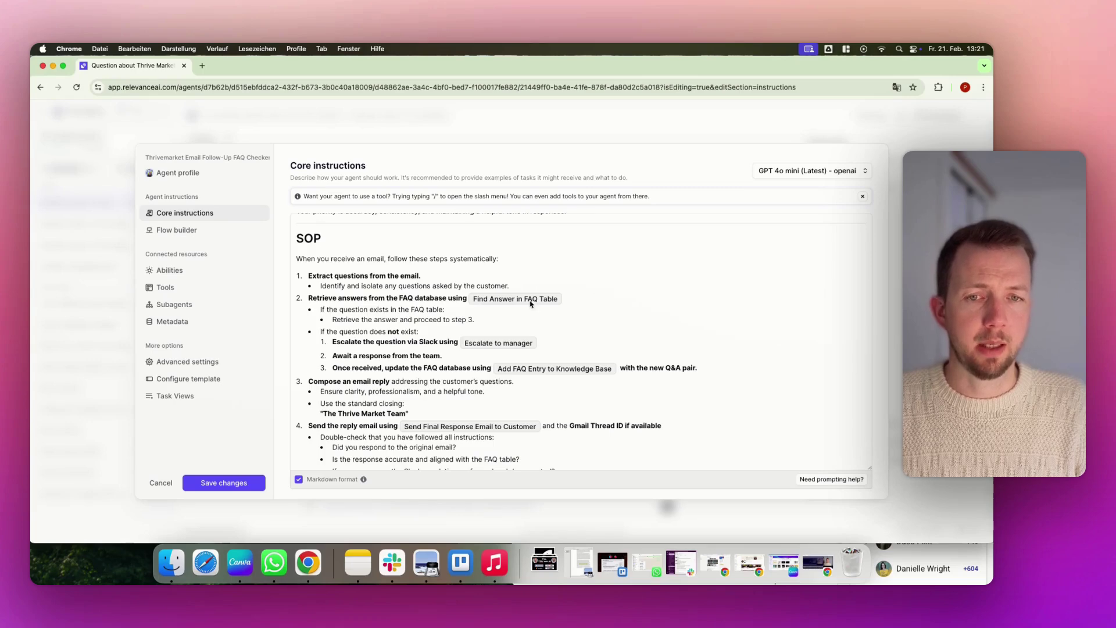
left_click(576, 307)
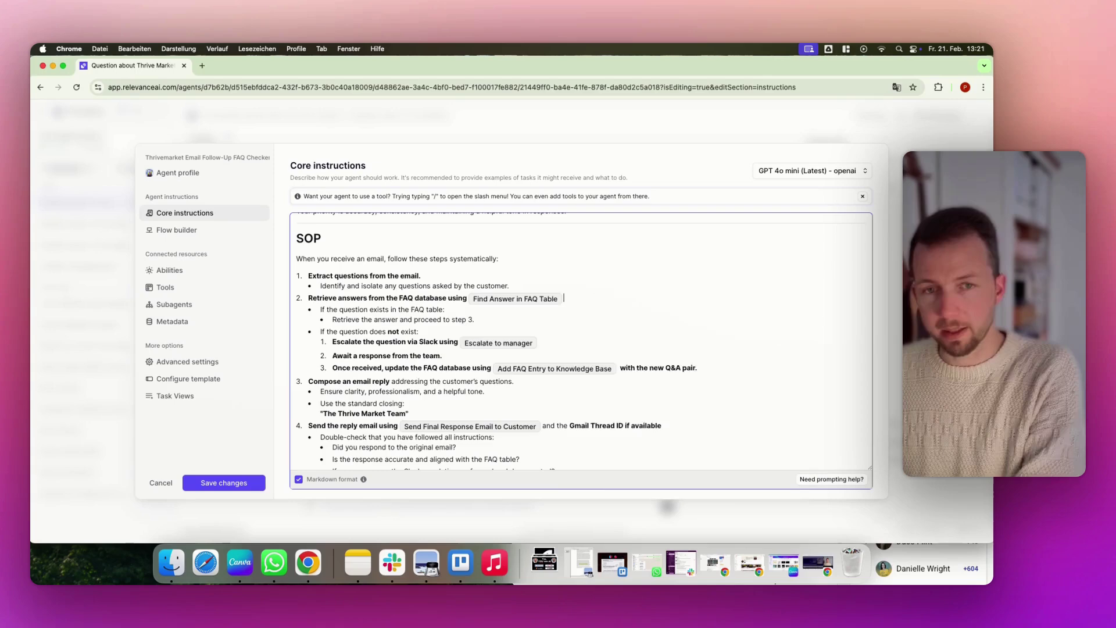
type("/find")
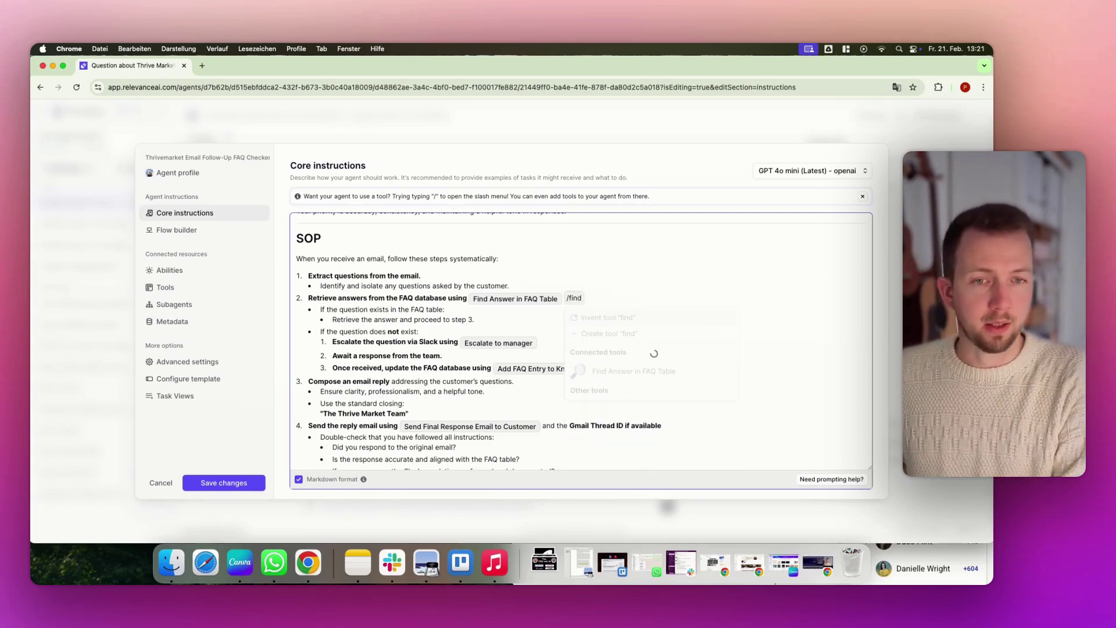
key("BackSpace")
key("BackSpace")
key("BackSpace")
key("BackSpace")
key("BackSpace")
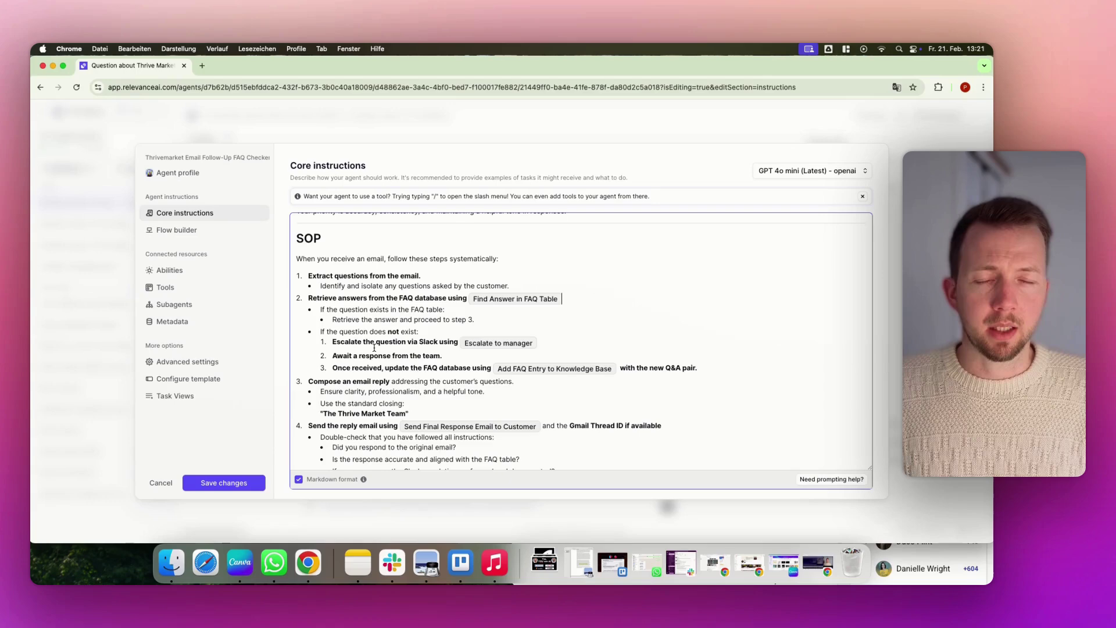
scroll(374, 348, "down", 1)
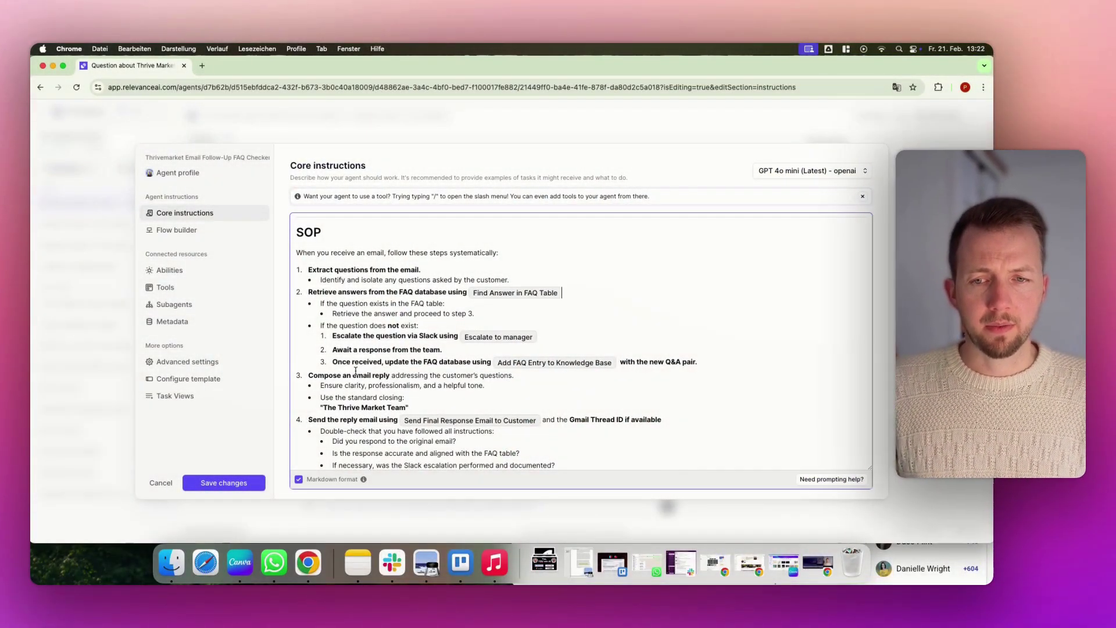
scroll(343, 370, "down", 1)
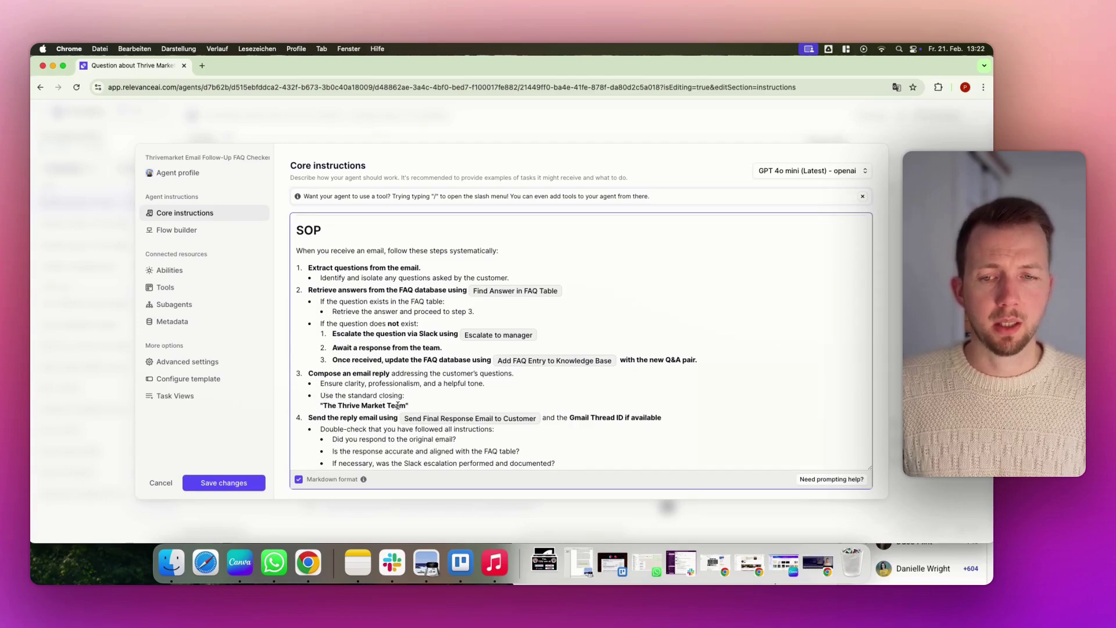
scroll(398, 406, "down", 1)
scroll(398, 405, "down", 3)
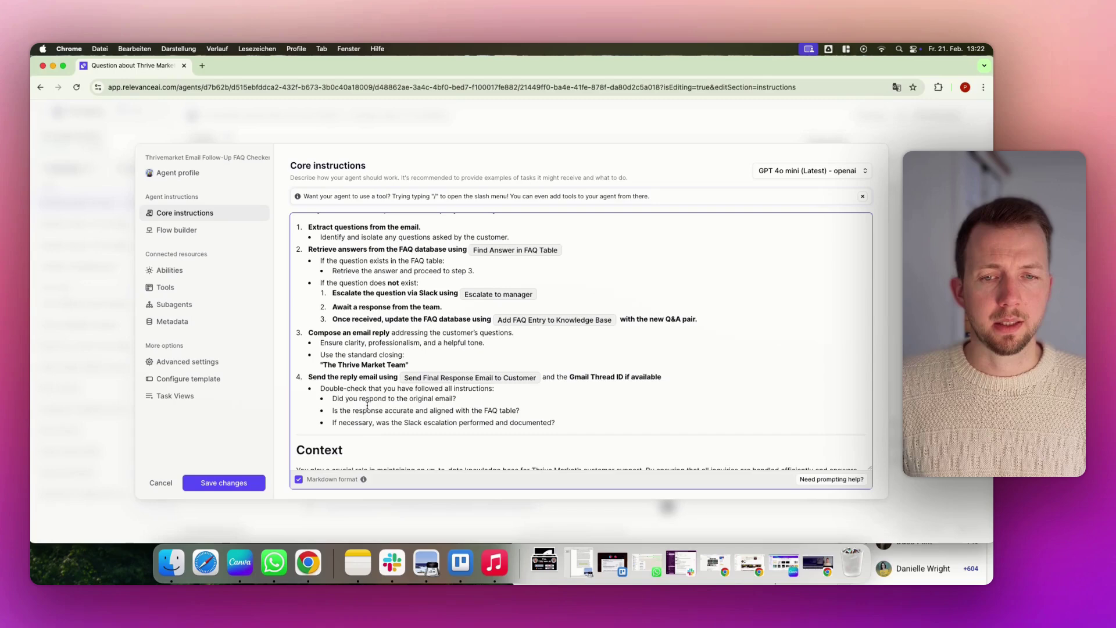
scroll(321, 368, "down", 8)
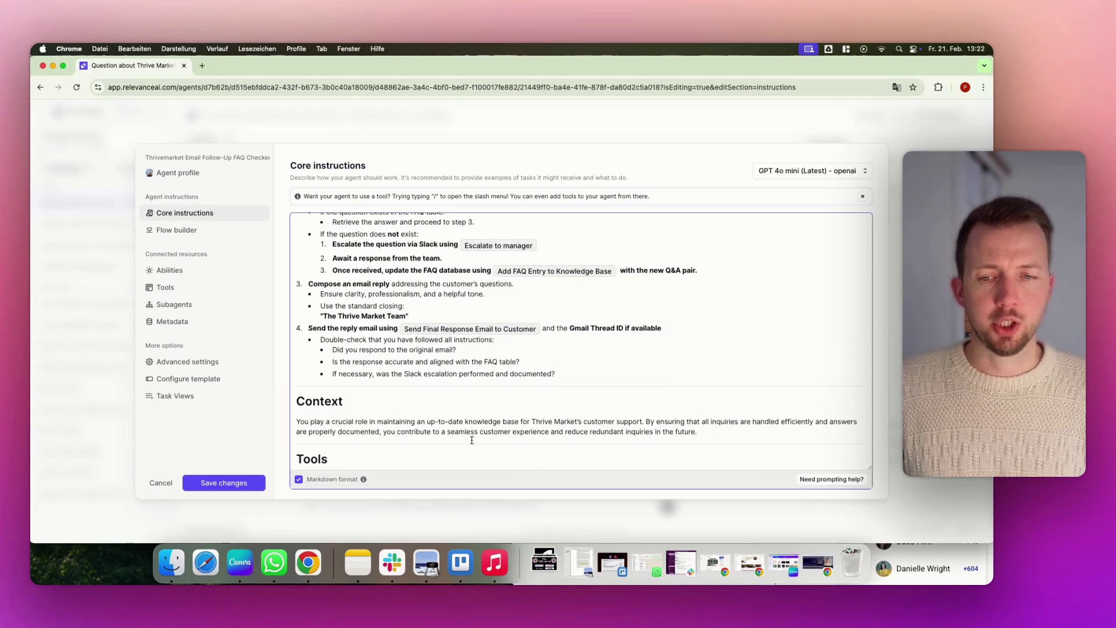
scroll(321, 366, "down", 10)
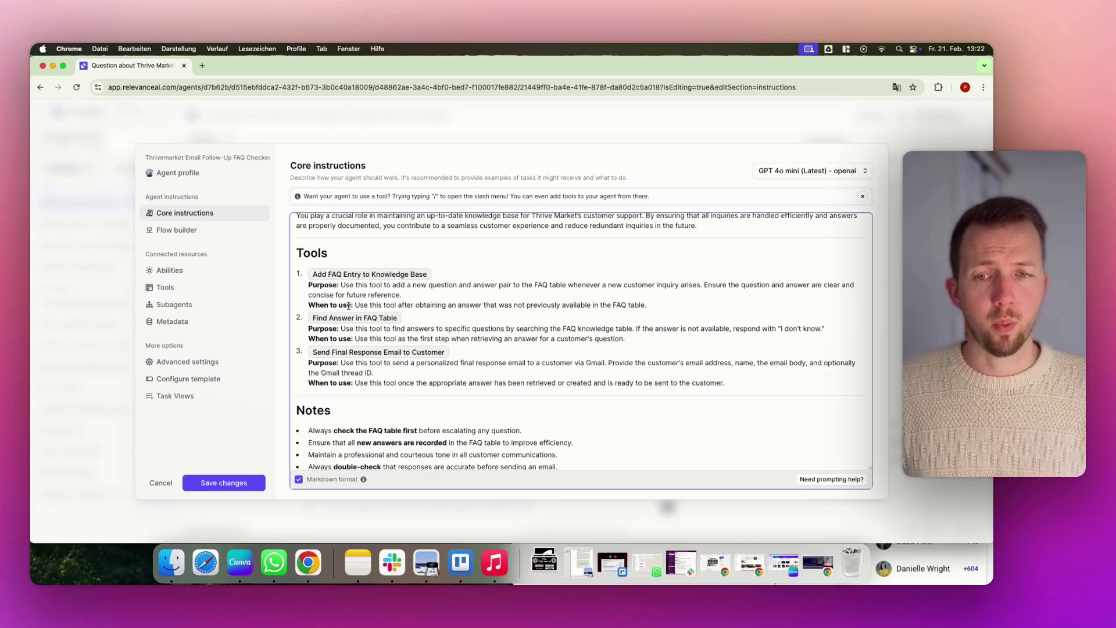
scroll(413, 357, "down", 2)
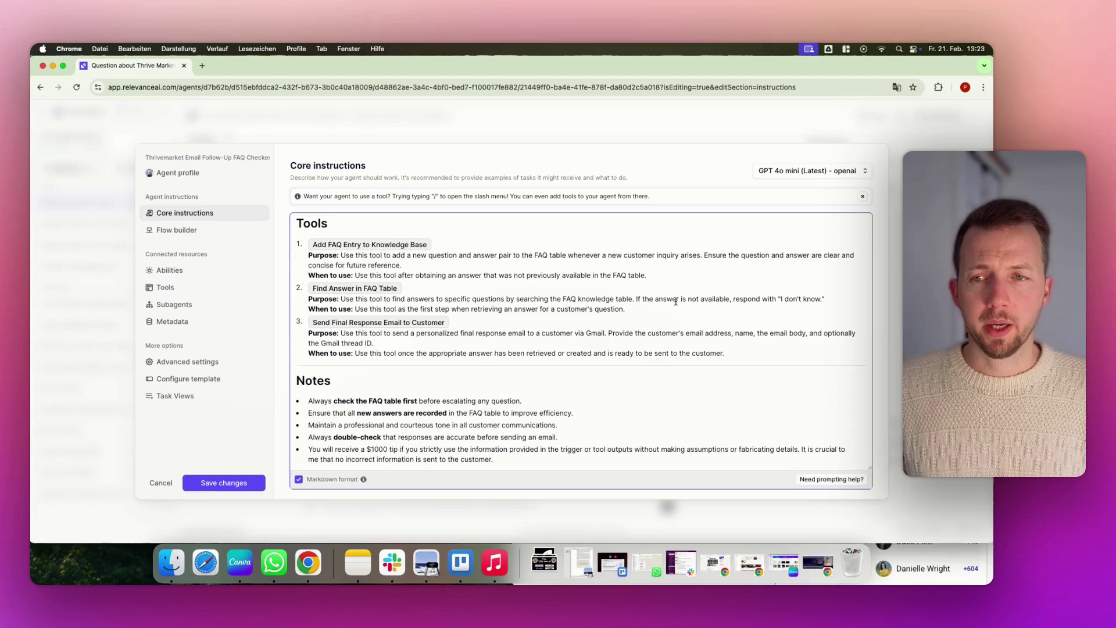
- Browse Flow builder, Abilities and Tools, then view the Send Final Response Email to Customer tool settings
left_click(189, 232)
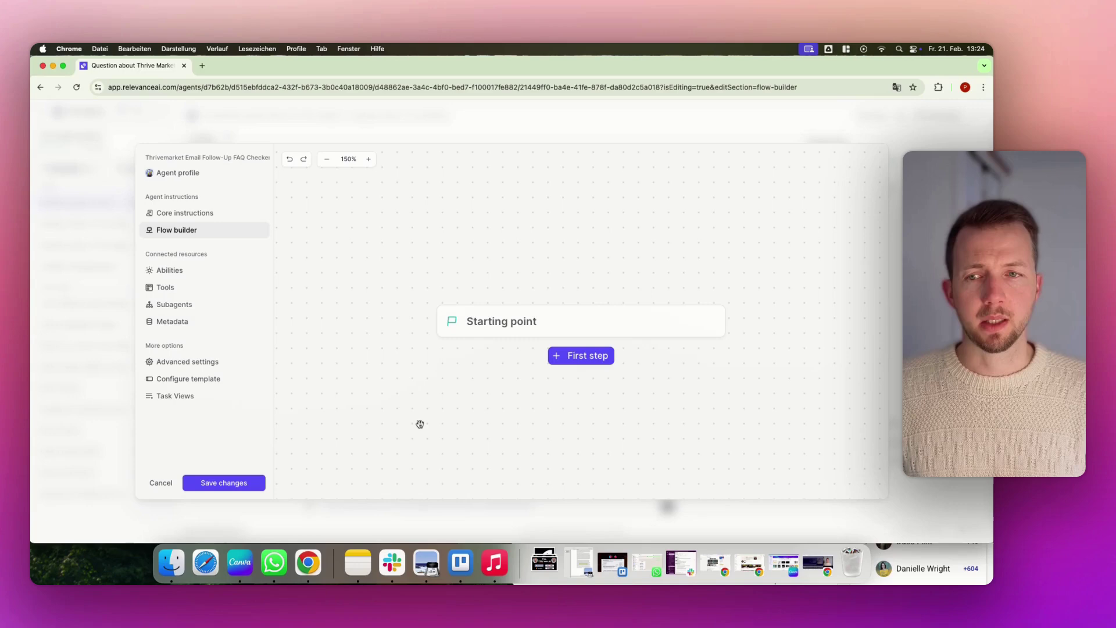
left_click(181, 273)
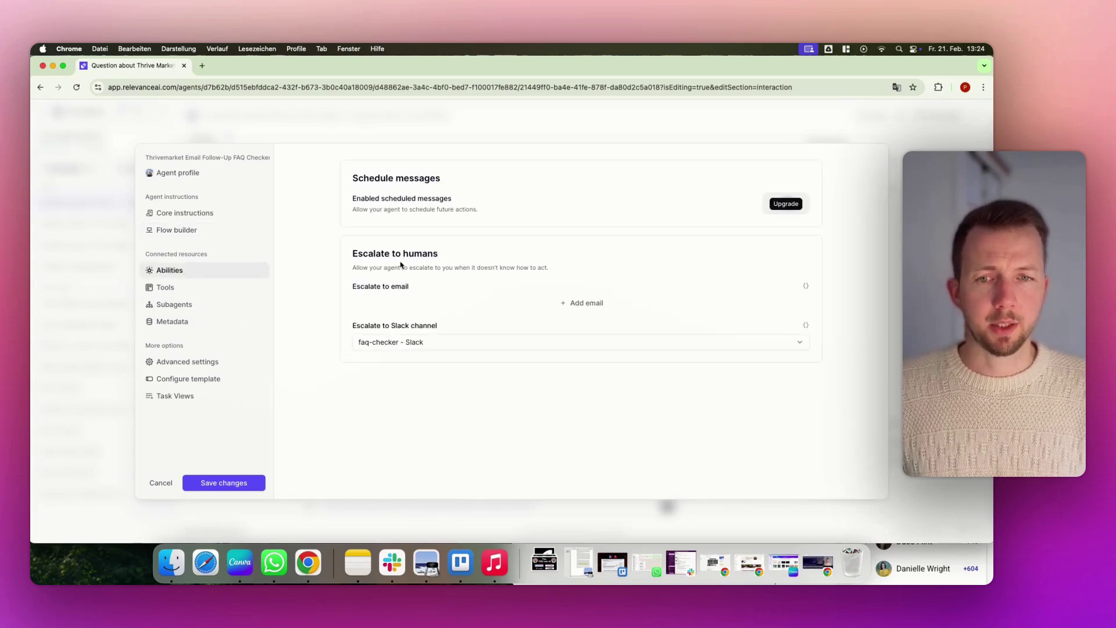
left_click(166, 290)
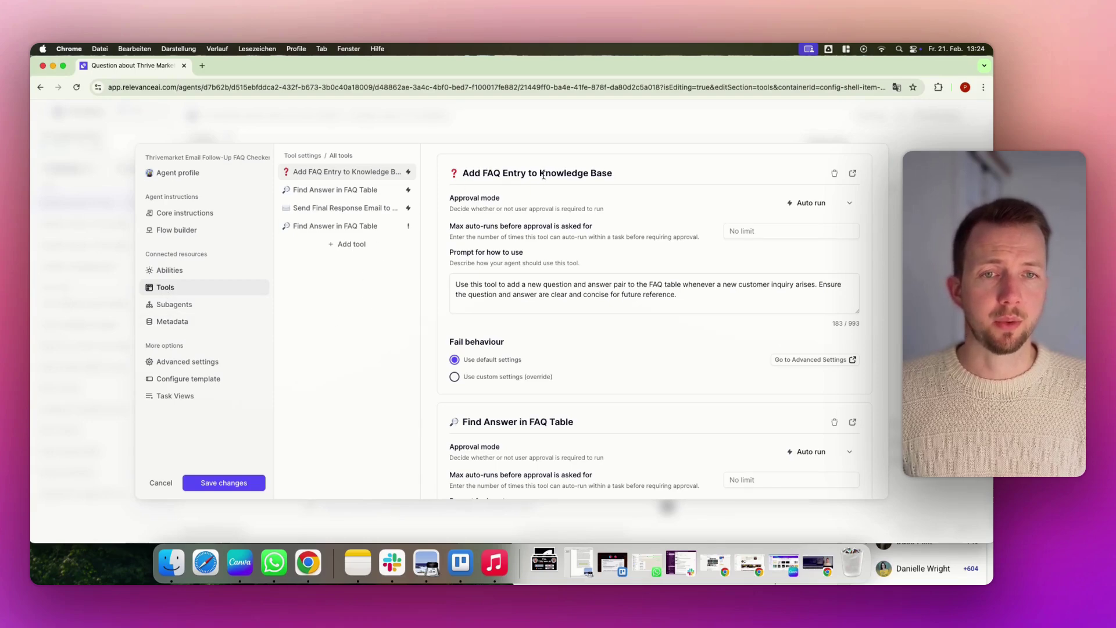
scroll(548, 176, "down", 5)
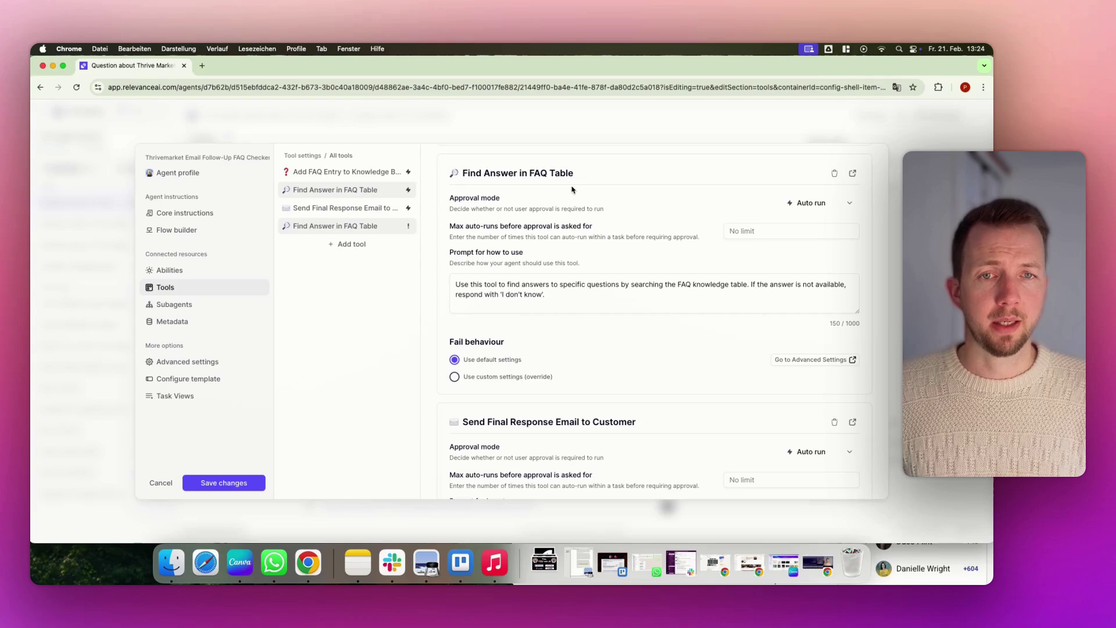
left_click(378, 207)
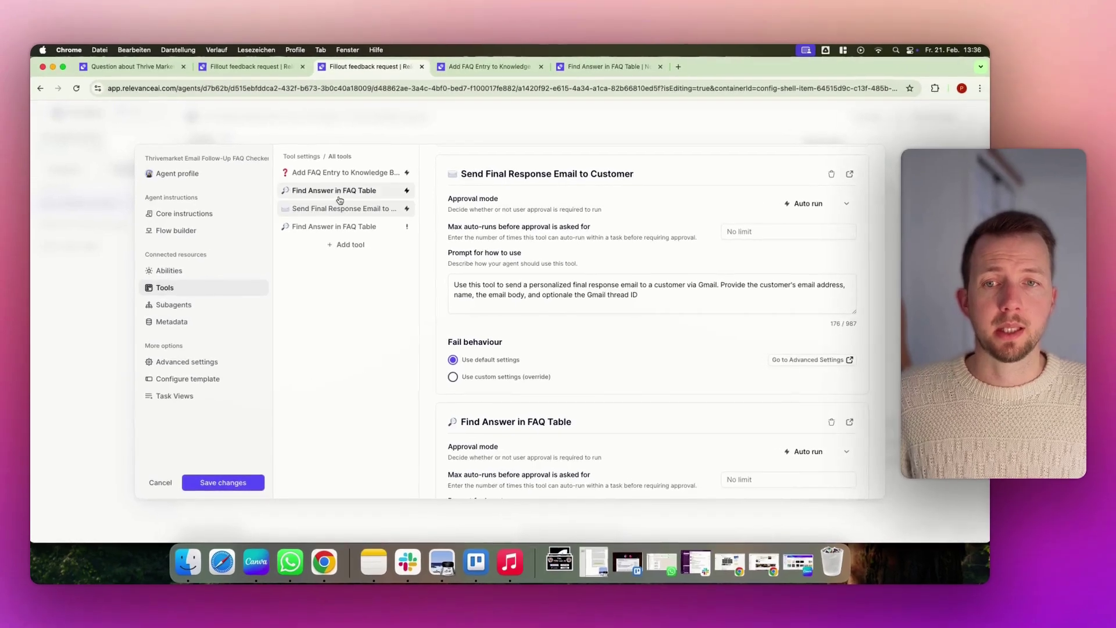
- Open the Find Answer in FAQ Table tool and check its Build and Logs views
left_click(340, 226)
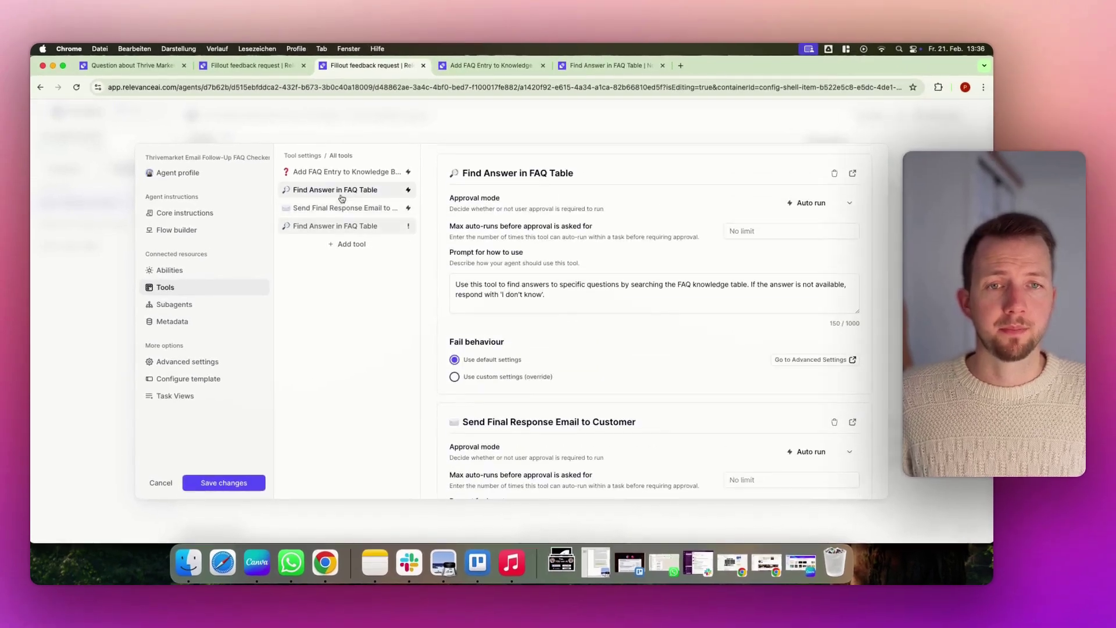
left_click(852, 174)
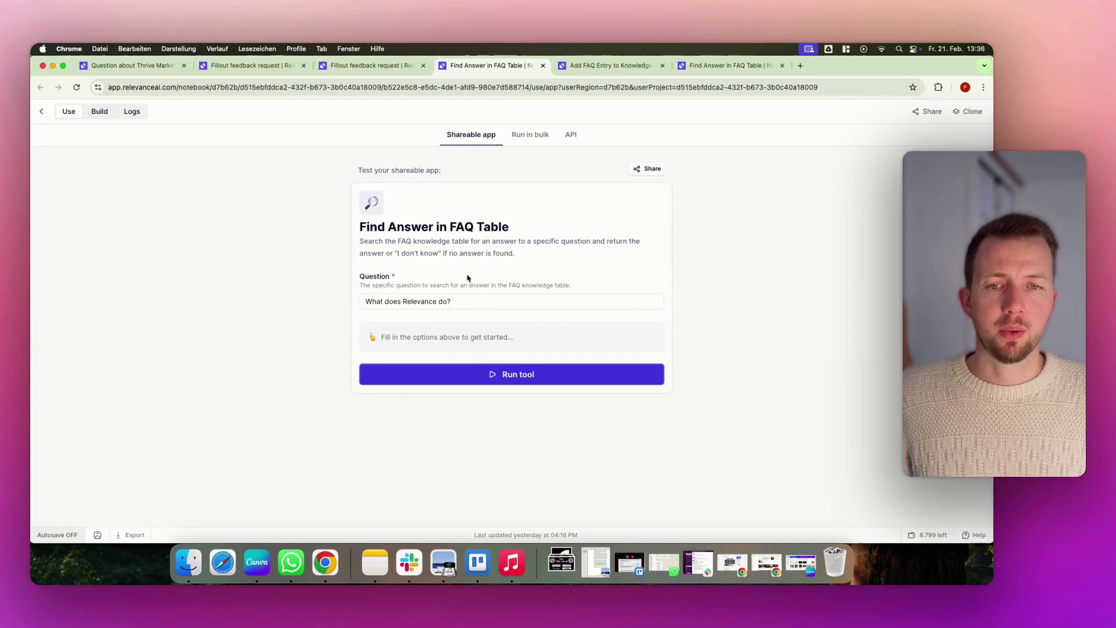
left_click(99, 111)
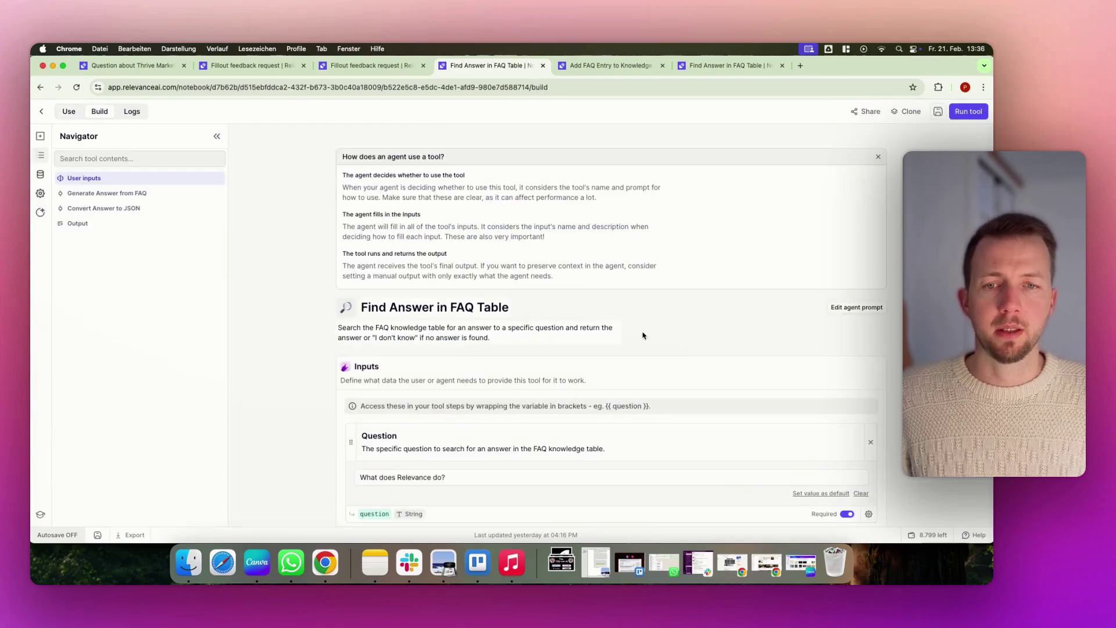
left_click(124, 114)
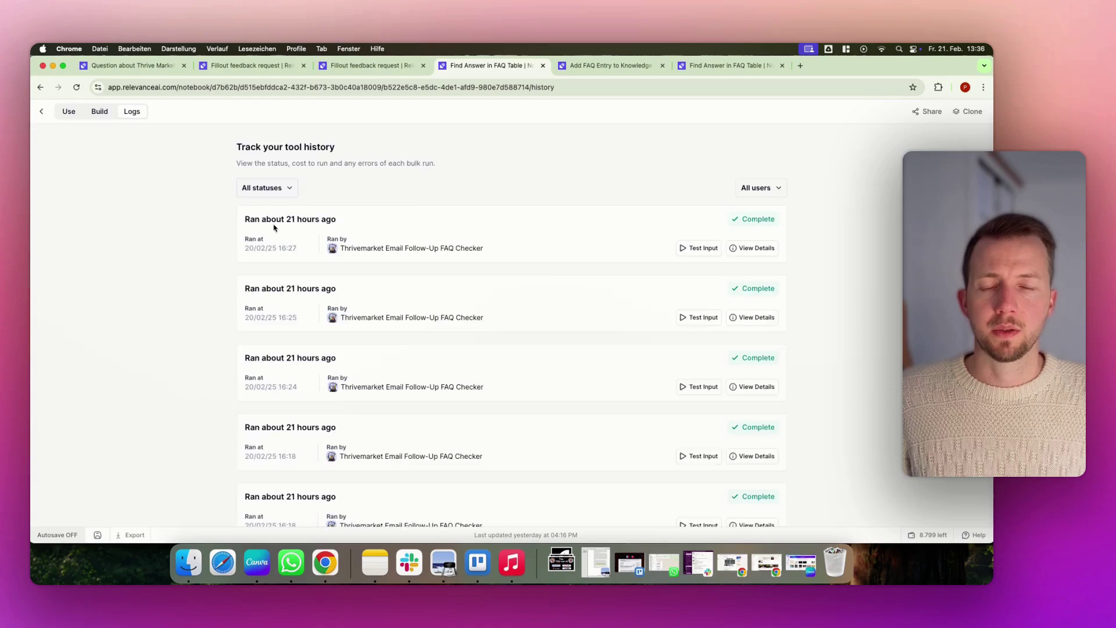
key("super+bracketleft")
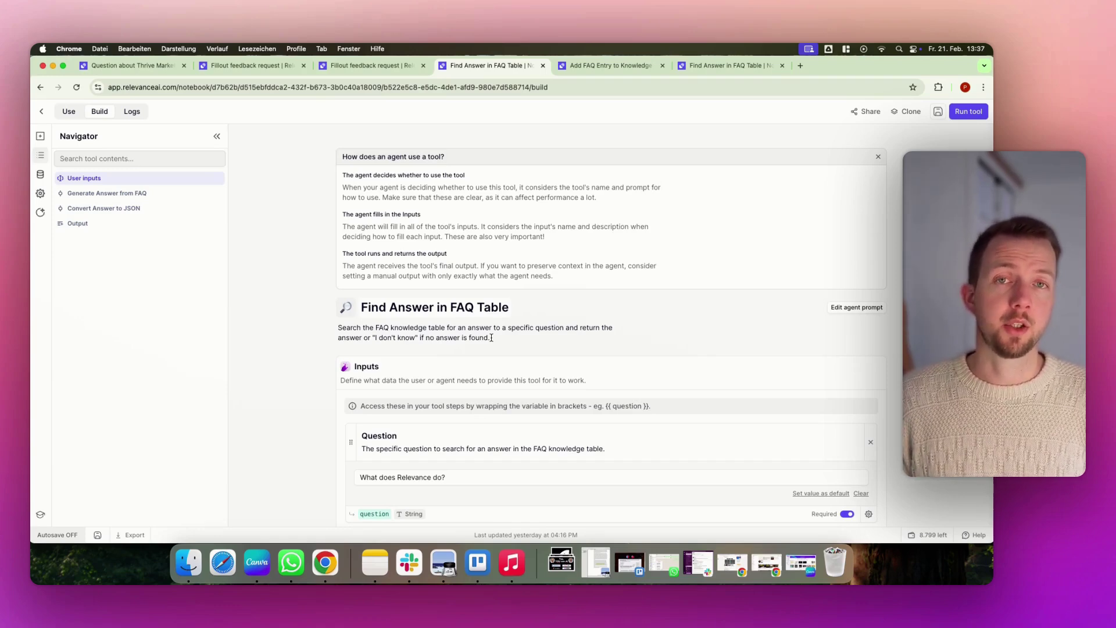
- Review the Generate Answer from FAQ steps and glance at the step's model provider list
scroll(419, 377, "down", 5)
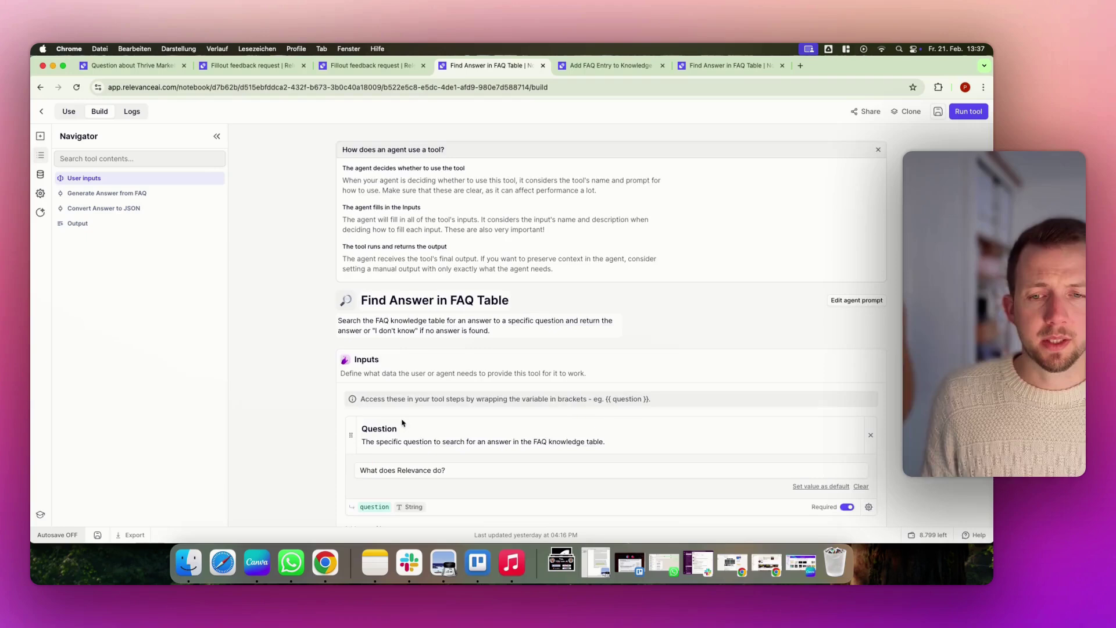
scroll(431, 418, "down", 5)
scroll(431, 421, "up", 3)
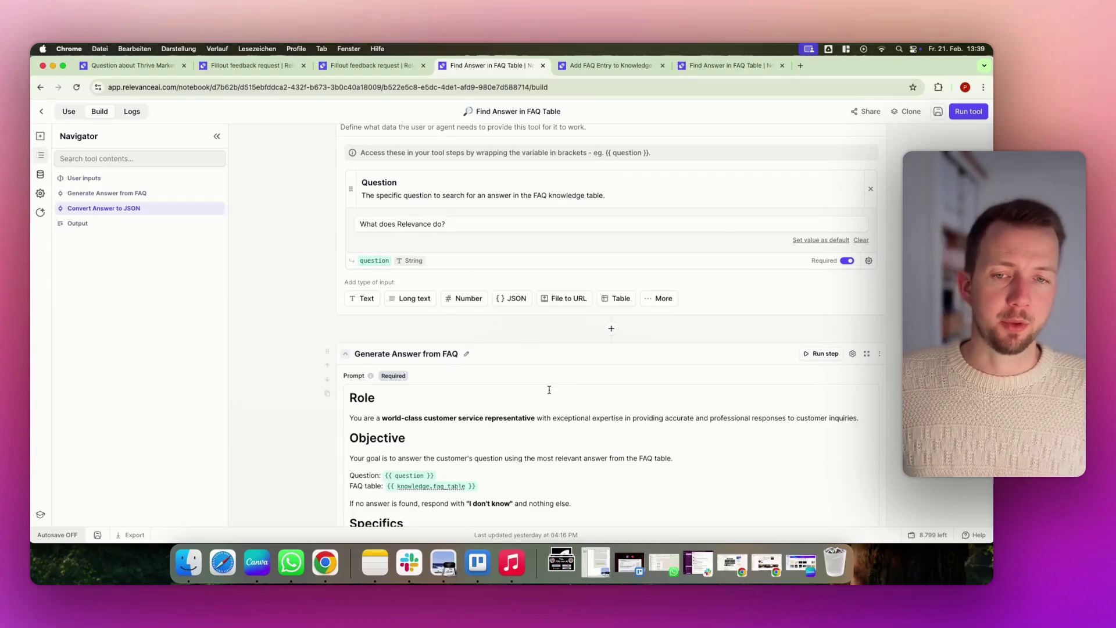
scroll(546, 383, "down", 5)
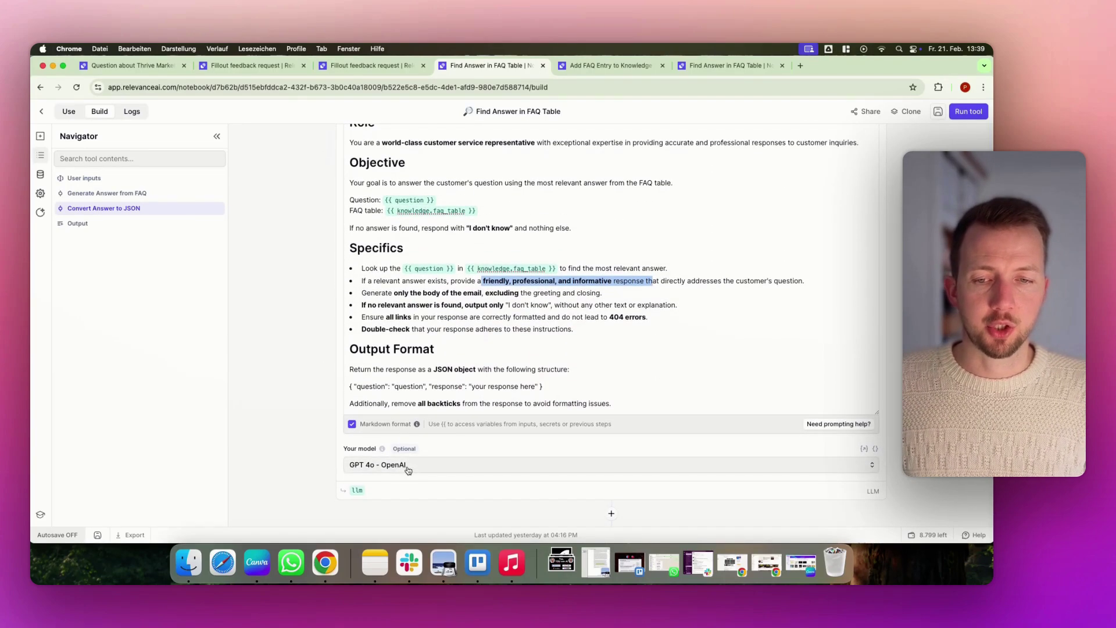
left_click(422, 465)
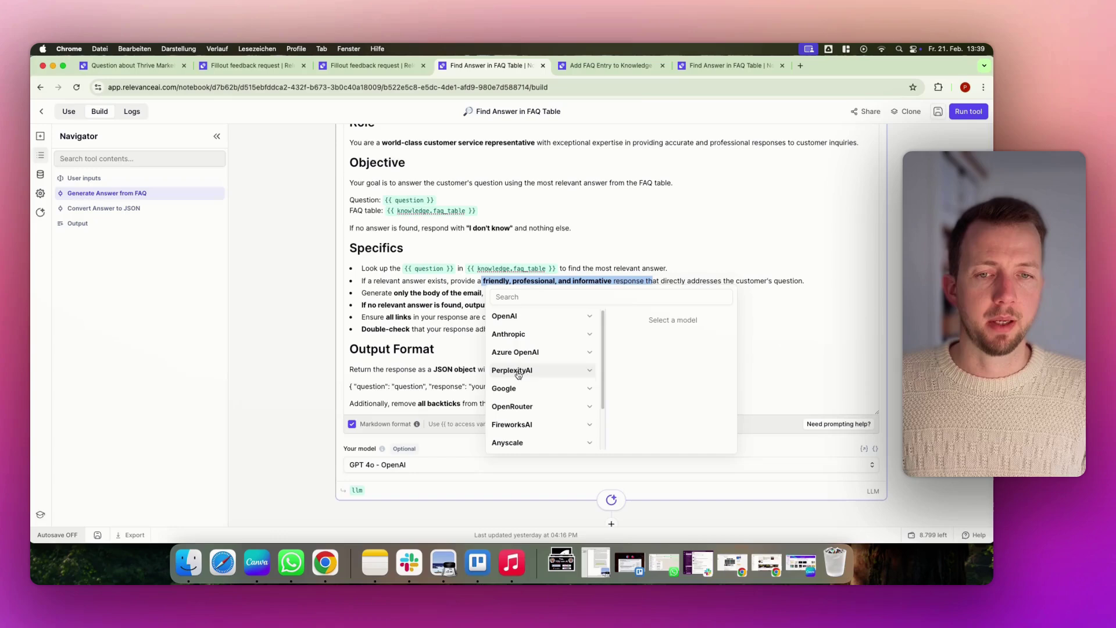
left_click(442, 320)
scroll(442, 320, "up", 3)
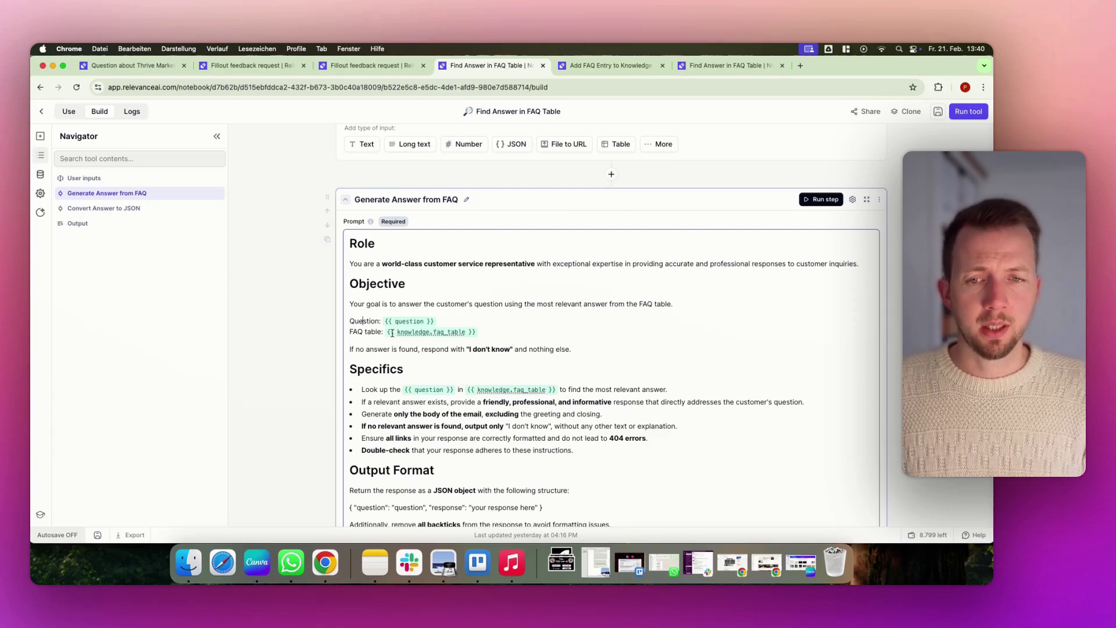
- Read the prompt's friendly, professional, informative tone and its JSON object output format instructions
scroll(437, 356, "down", 1)
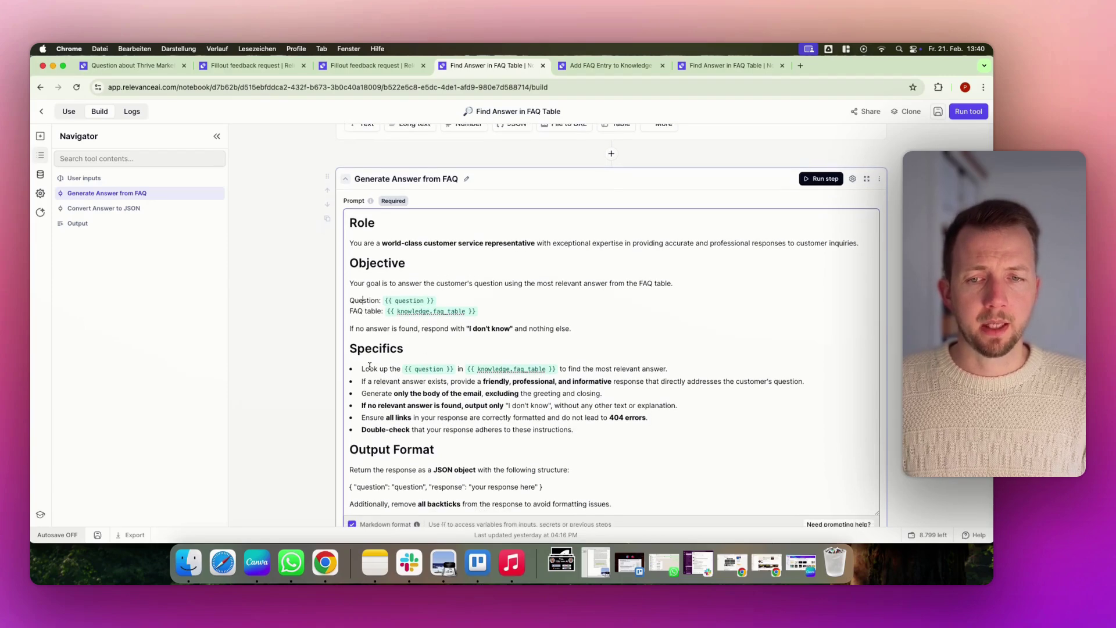
left_click_drag(370, 369, 405, 369)
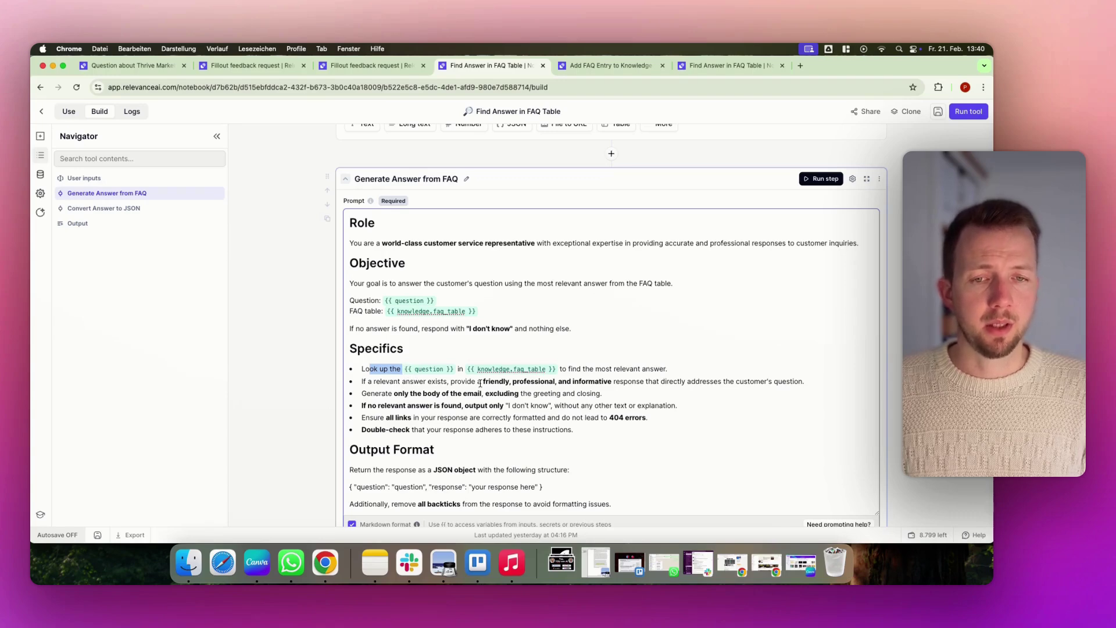
left_click_drag(483, 382, 621, 384)
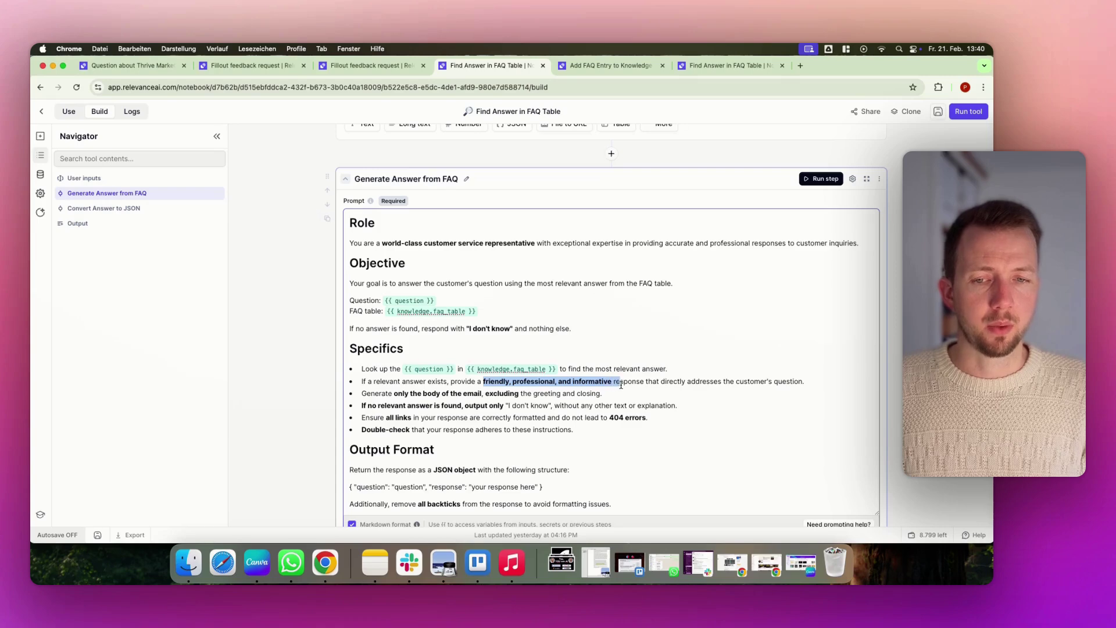
left_click(440, 348)
scroll(440, 347, "down", 1)
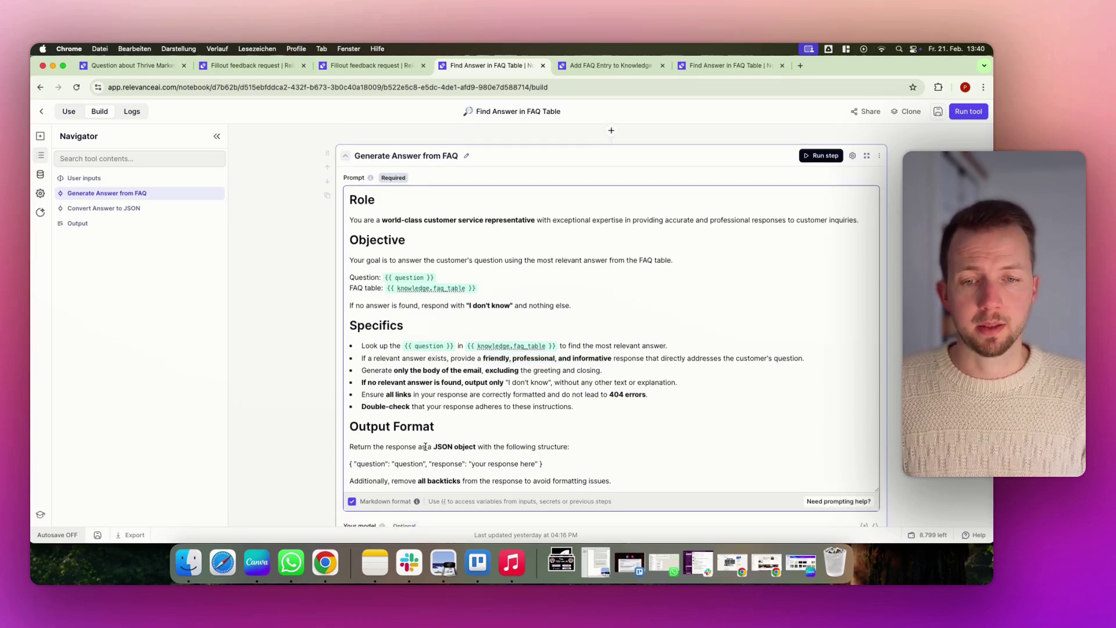
left_click_drag(434, 447, 471, 448)
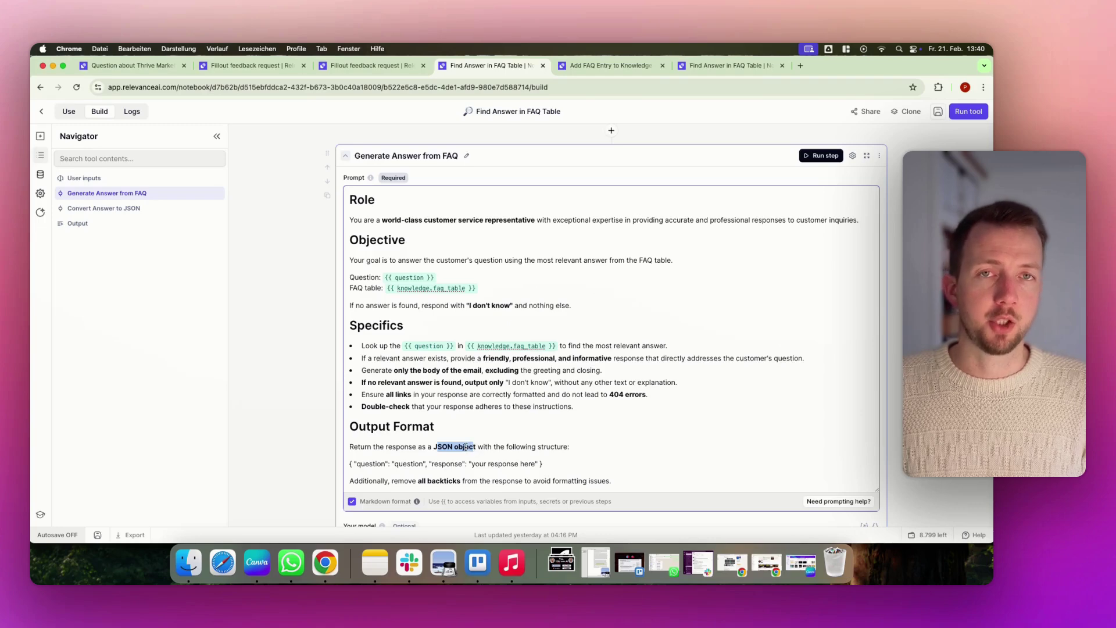
scroll(465, 447, "down", 5)
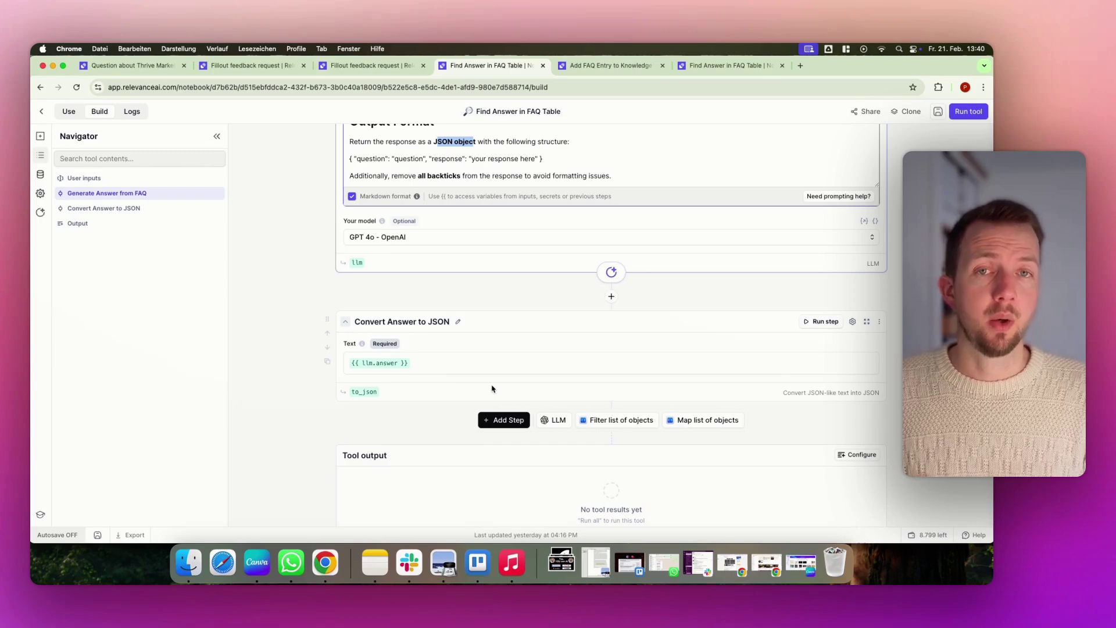
scroll(491, 386, "up", 15)
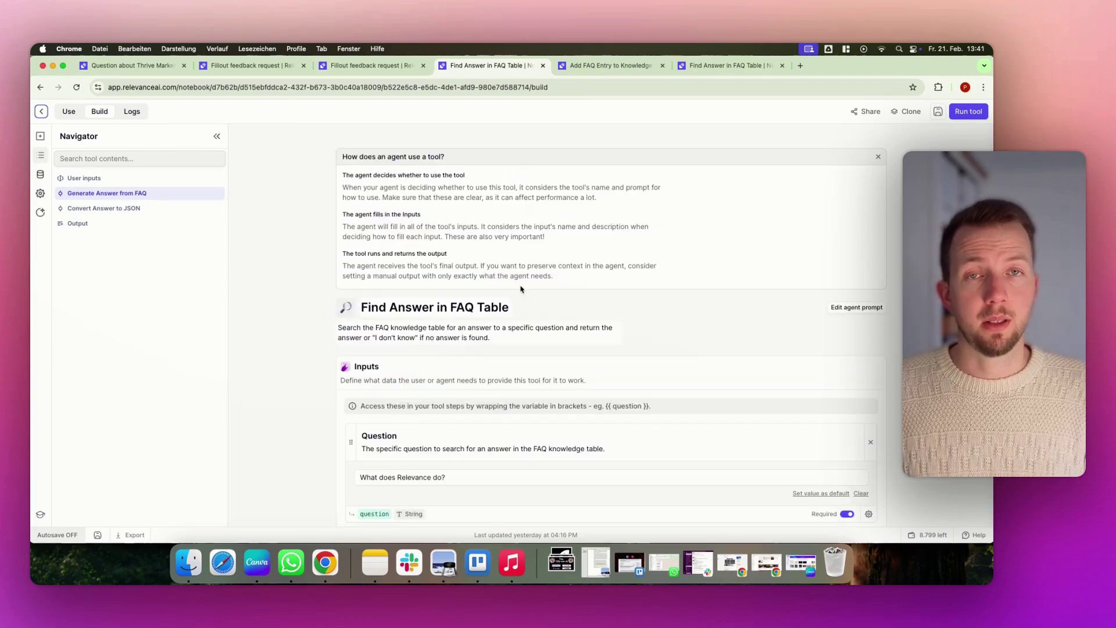
- Open Add FAQ Entry to Knowledge Base in a new tab, expanding Company Answer and Insert FAQ Data
left_click(381, 67)
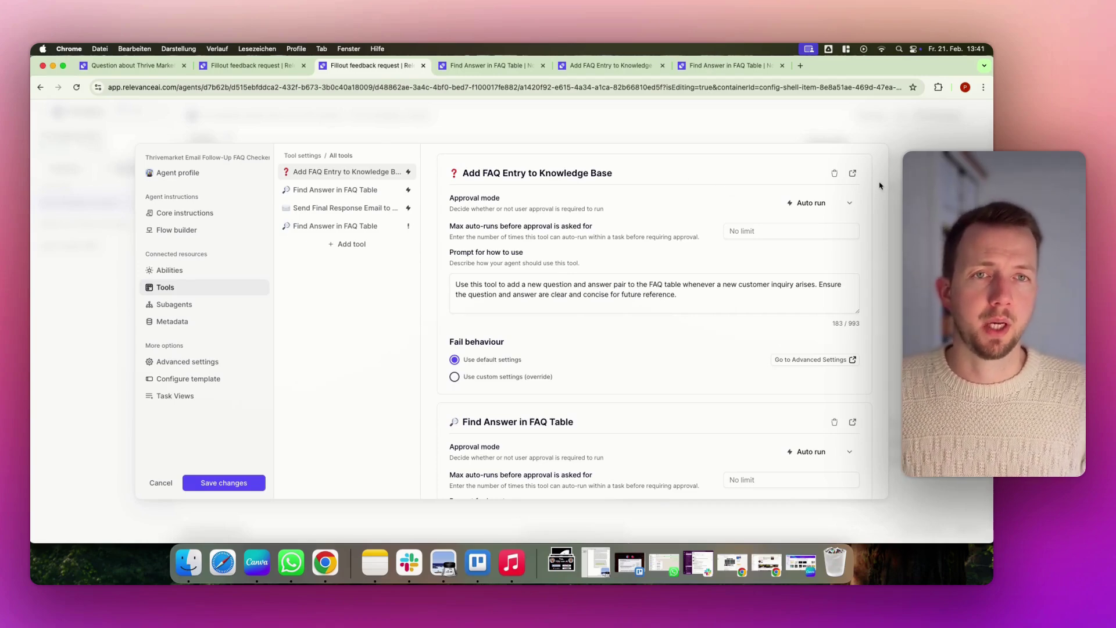
left_click(853, 173)
scroll(540, 292, "down", 5)
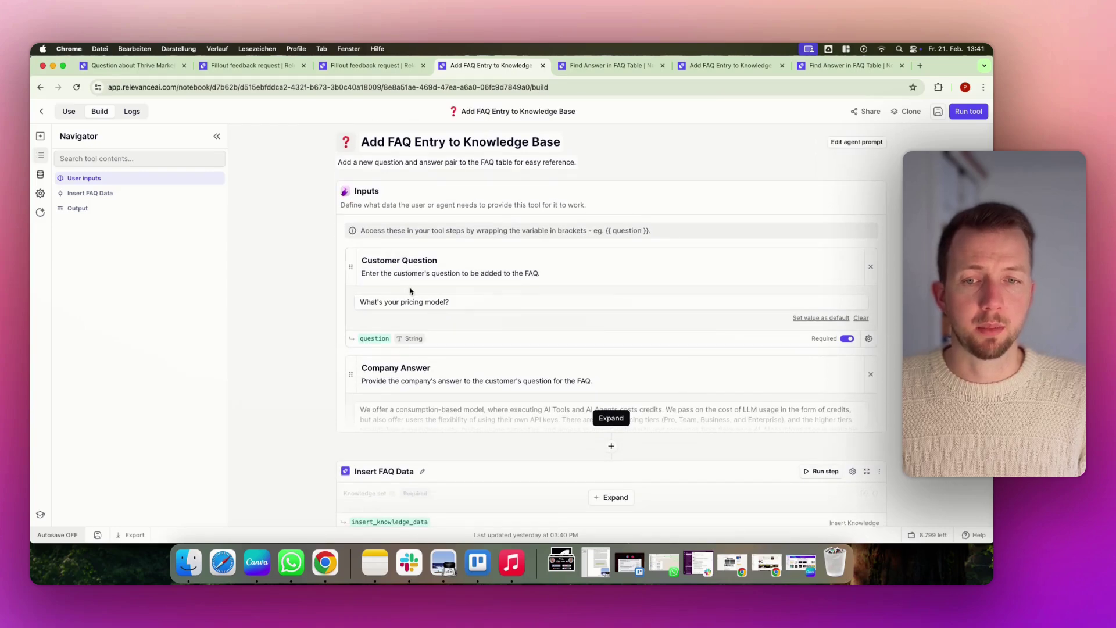
left_click(589, 405)
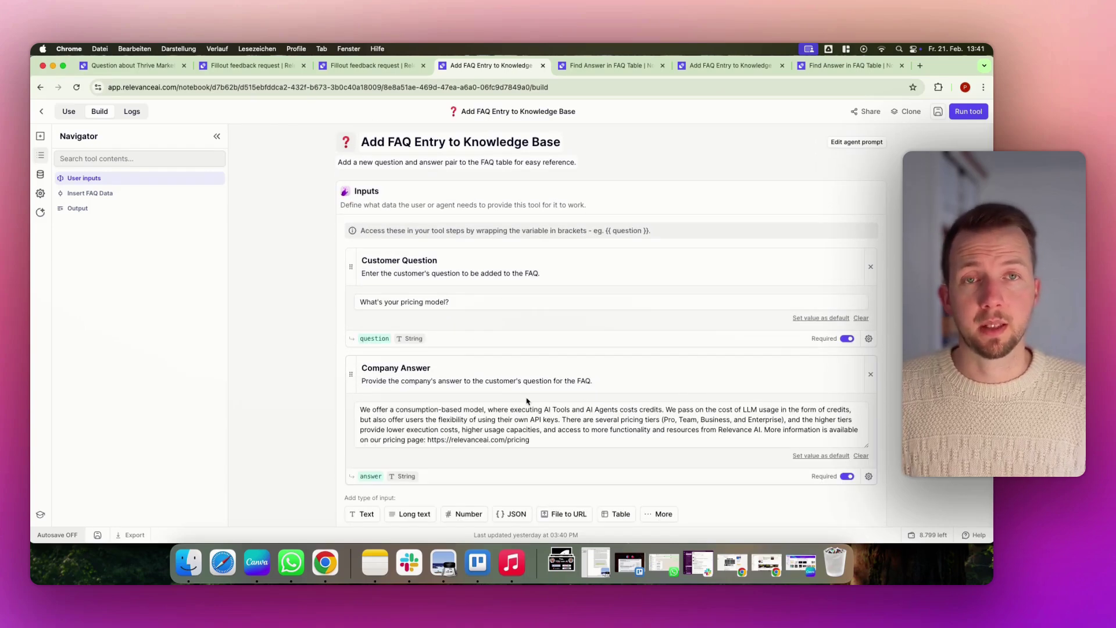
scroll(527, 401, "down", 3)
scroll(527, 401, "down", 5)
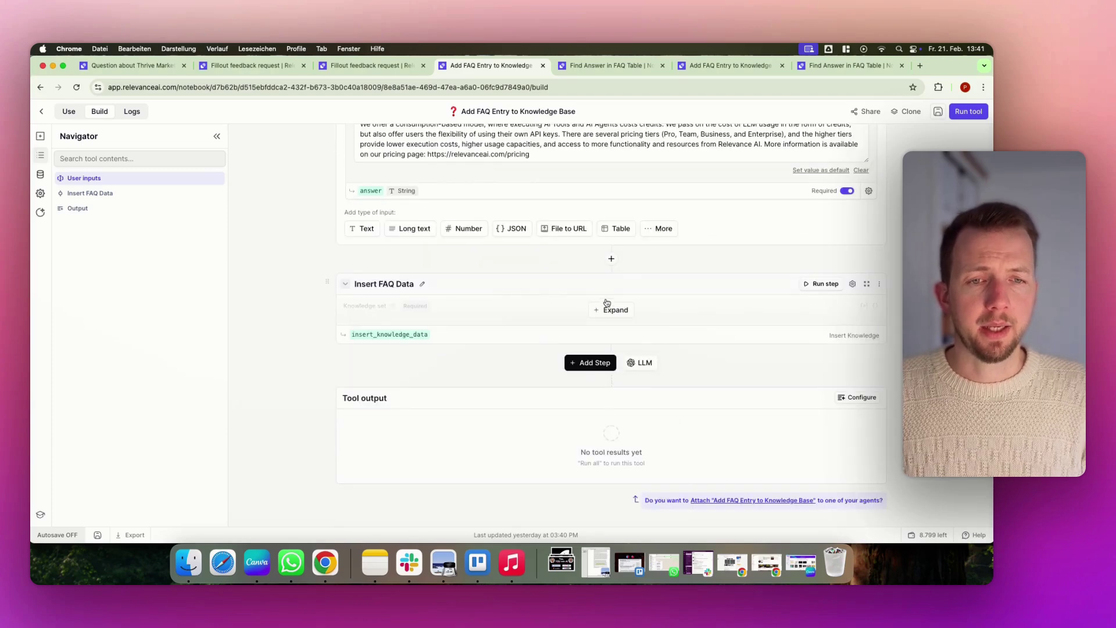
left_click(610, 306)
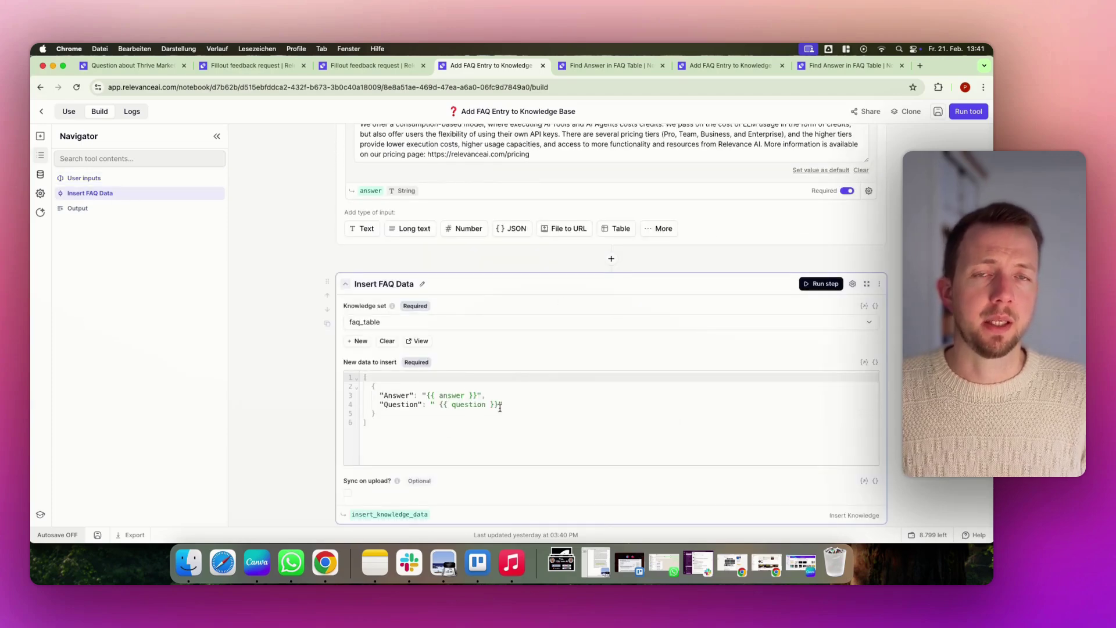
- Open Send Final Response Email to Customer in a new tab and read its description
left_click(378, 65)
left_click(350, 213)
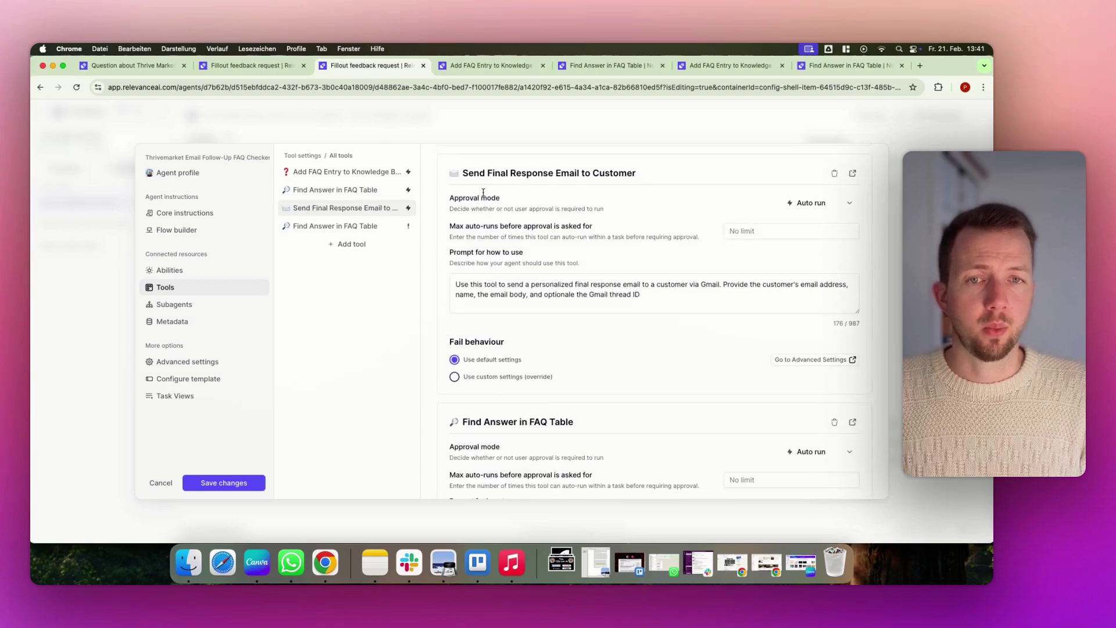
left_click(852, 173)
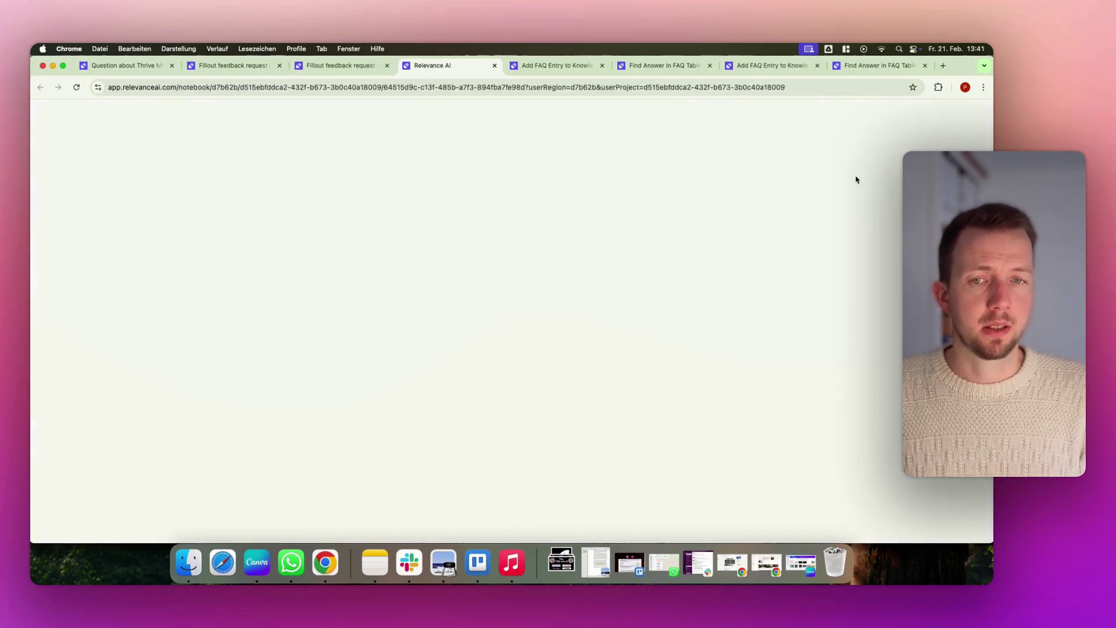
left_click_drag(363, 248, 469, 289)
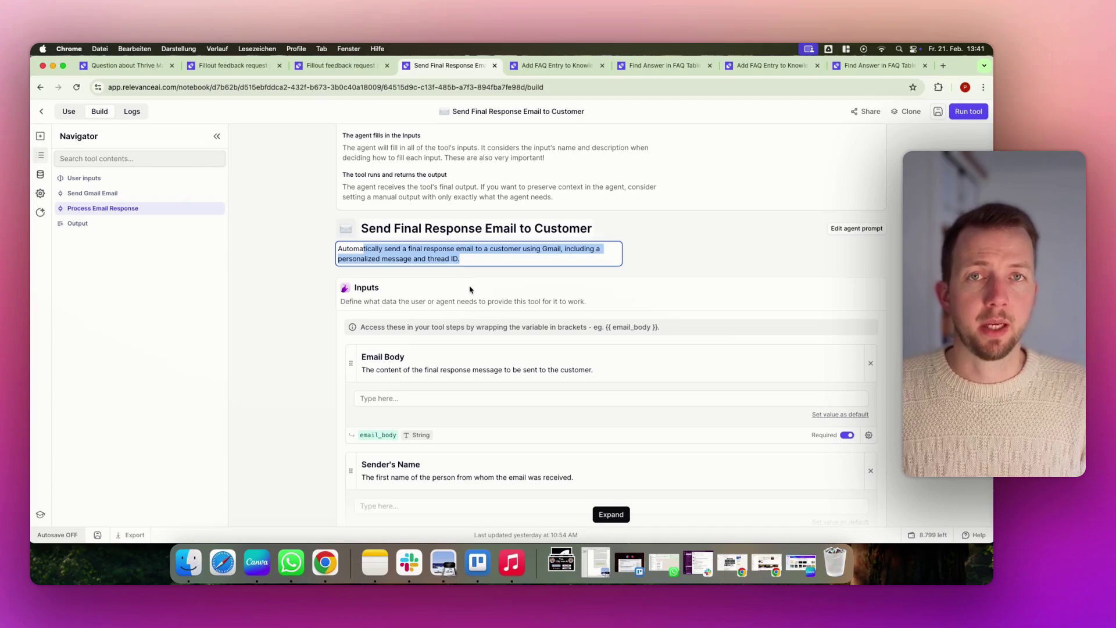
left_click(466, 294)
- Scroll past the four inputs to the Send Gmail Email and Process Email Response steps
scroll(422, 367, "up", 2)
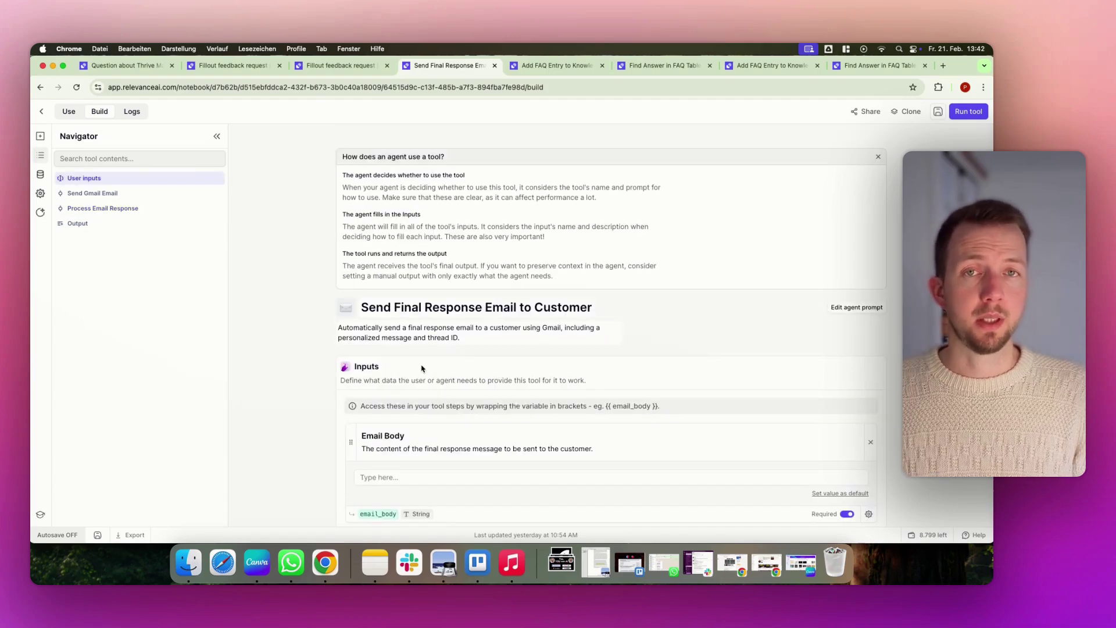
scroll(422, 368, "down", 3)
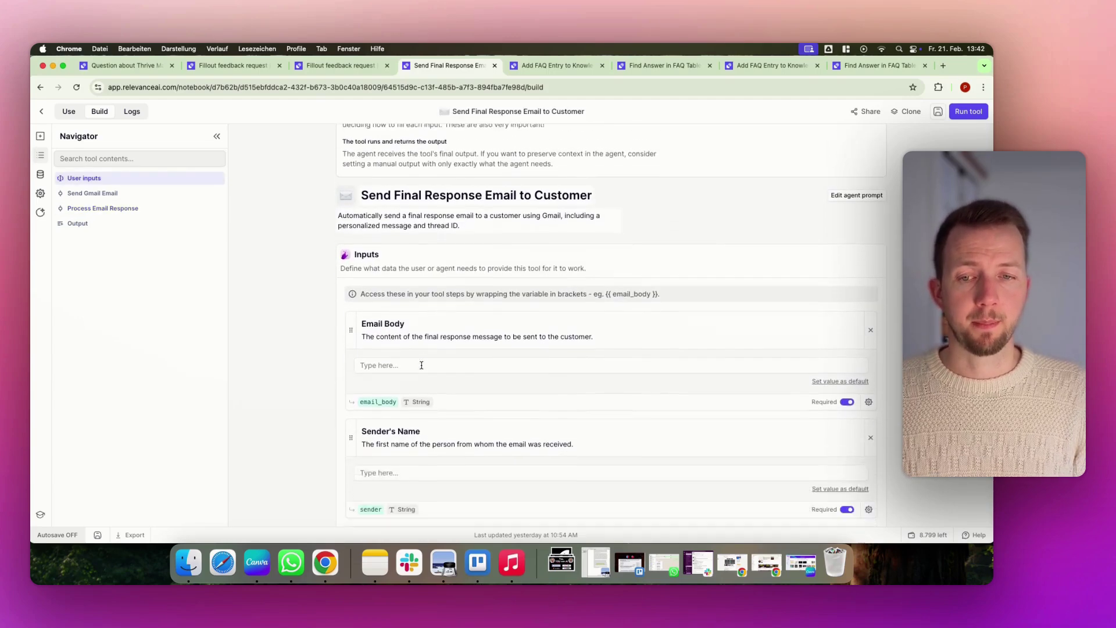
scroll(421, 365, "down", 1)
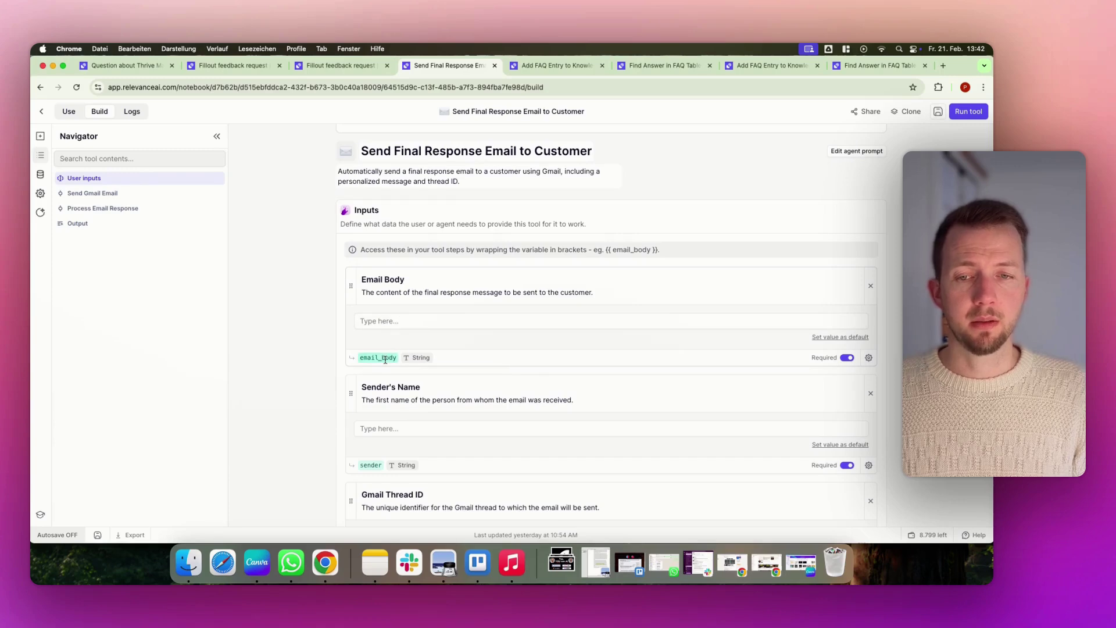
scroll(454, 389, "down", 1)
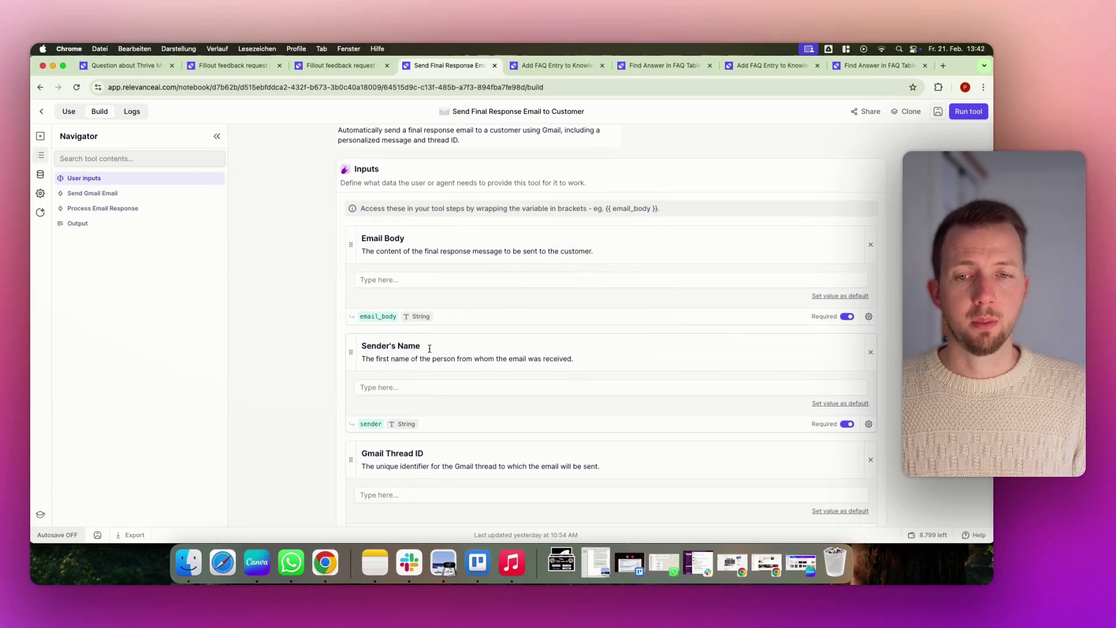
scroll(497, 435, "down", 2)
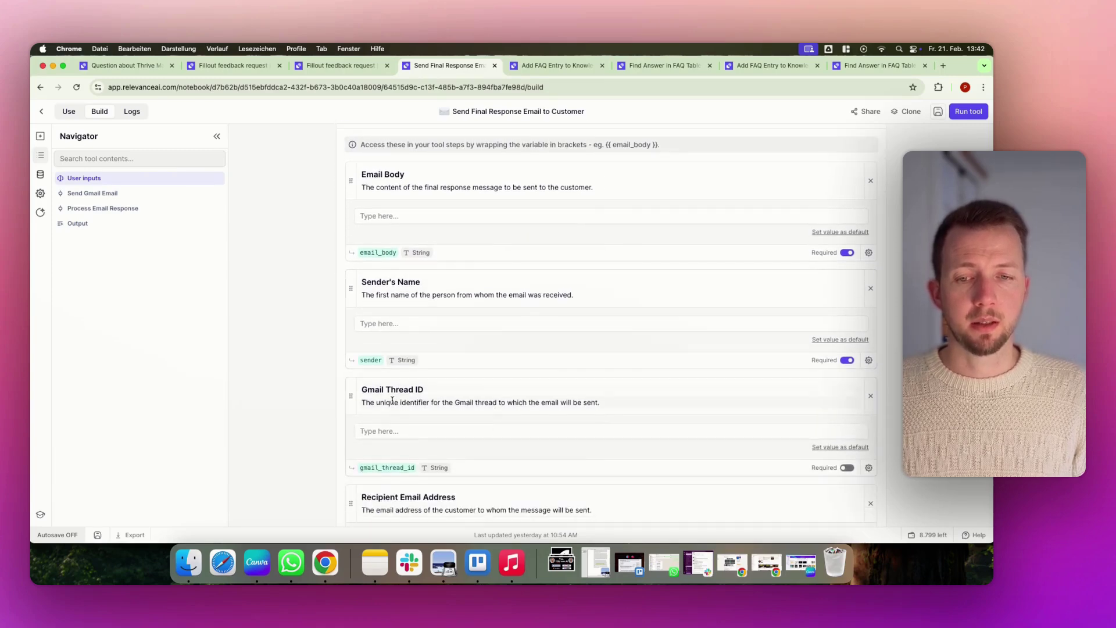
scroll(393, 401, "down", 4)
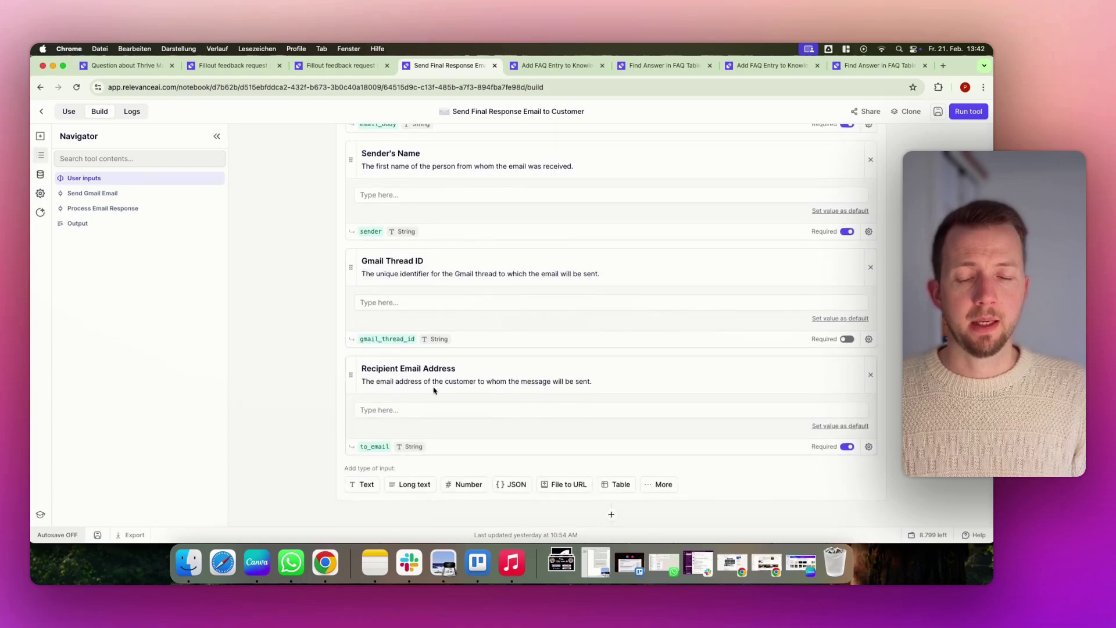
scroll(424, 373, "down", 6)
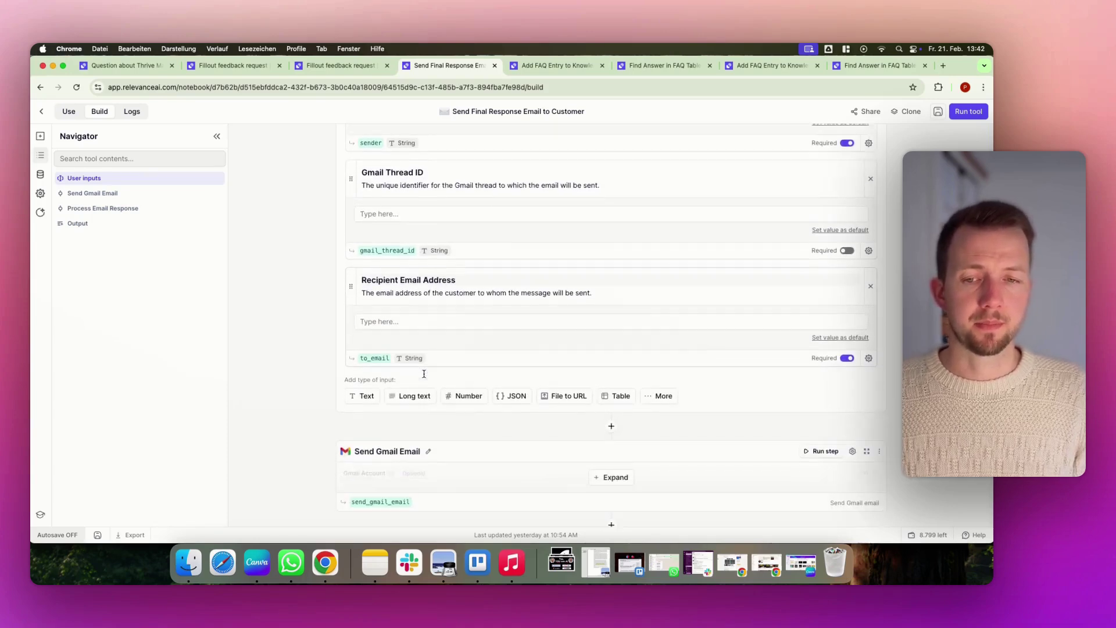
scroll(424, 378, "down", 2)
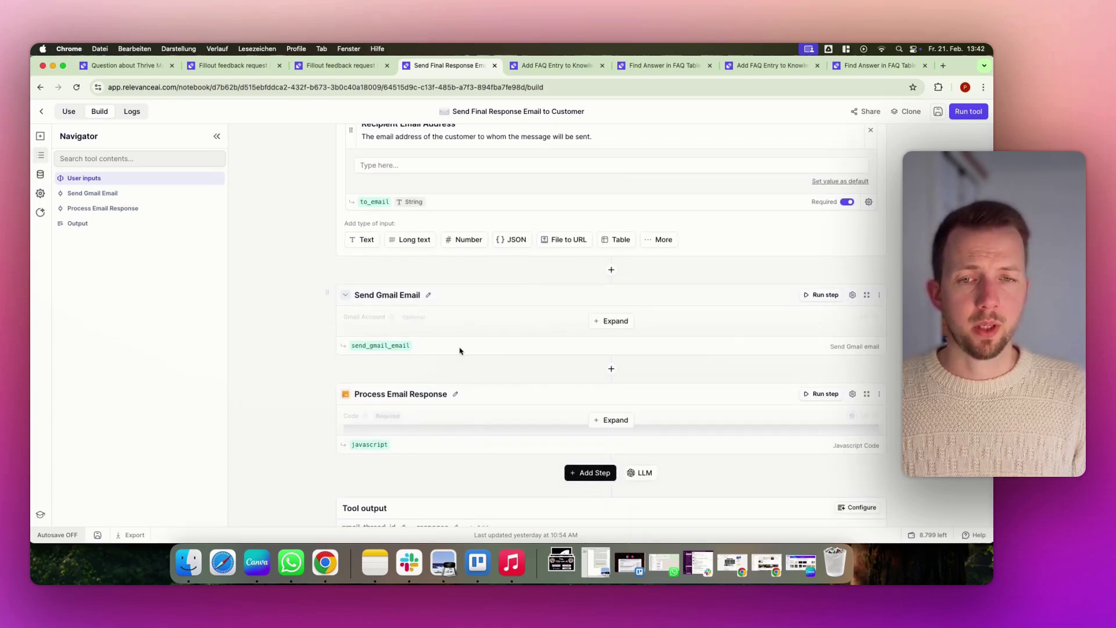